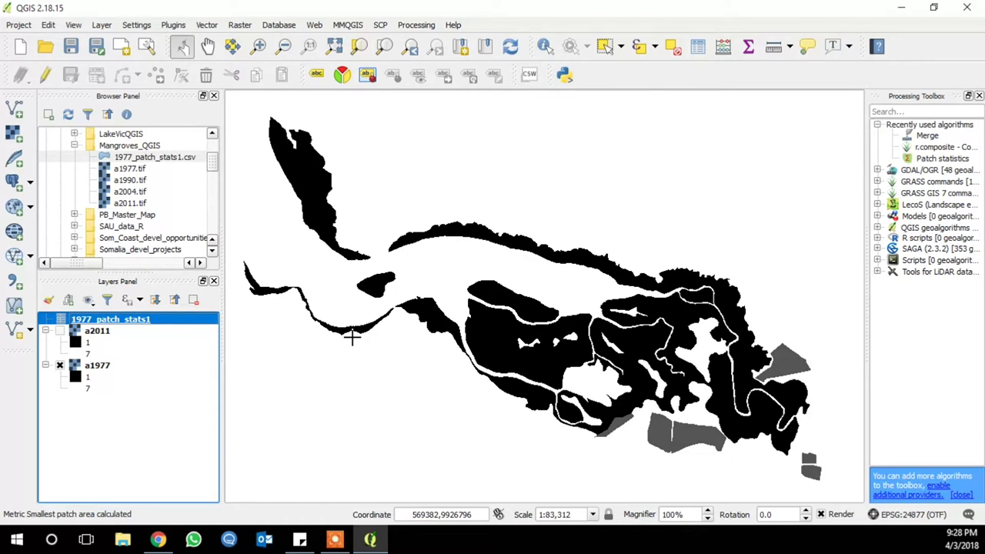
Open the Landscape statistics tool for a2011 in multiple-metric selection mode
click(245, 27)
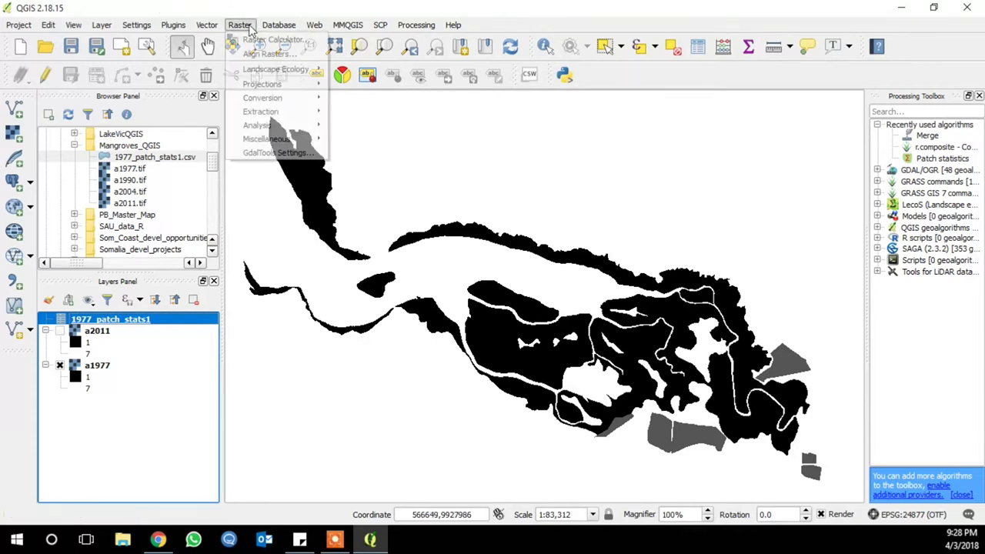
mouse_move(261, 69)
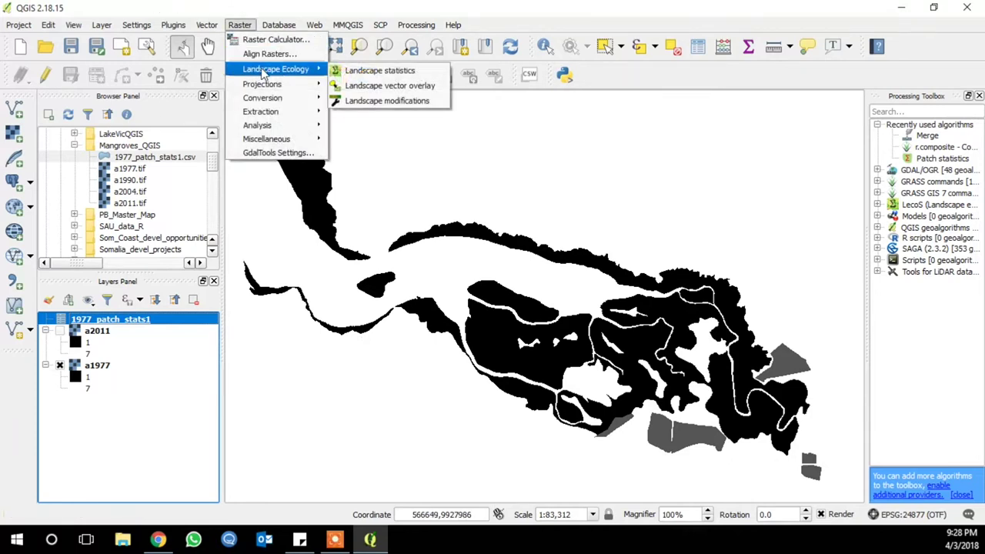
click(350, 70)
click(418, 218)
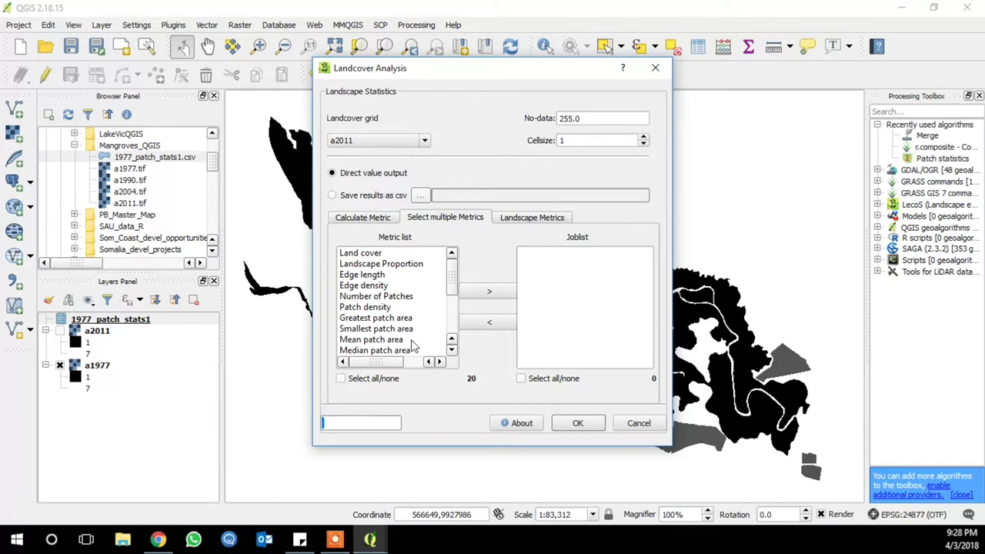
Select Mean patch area, Median patch area and Largest Patch Index
click(451, 351)
click(451, 350)
click(451, 350)
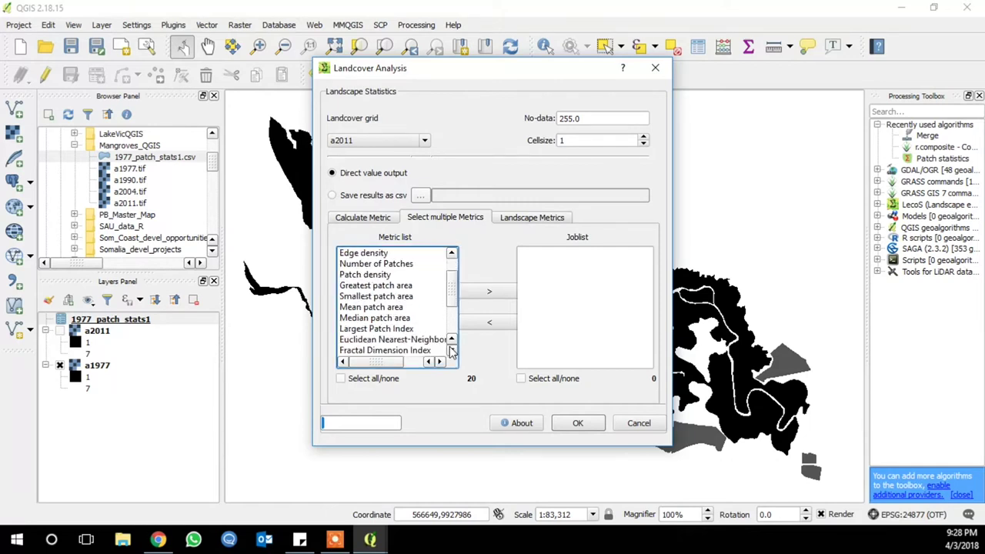
click(451, 351)
click(394, 297)
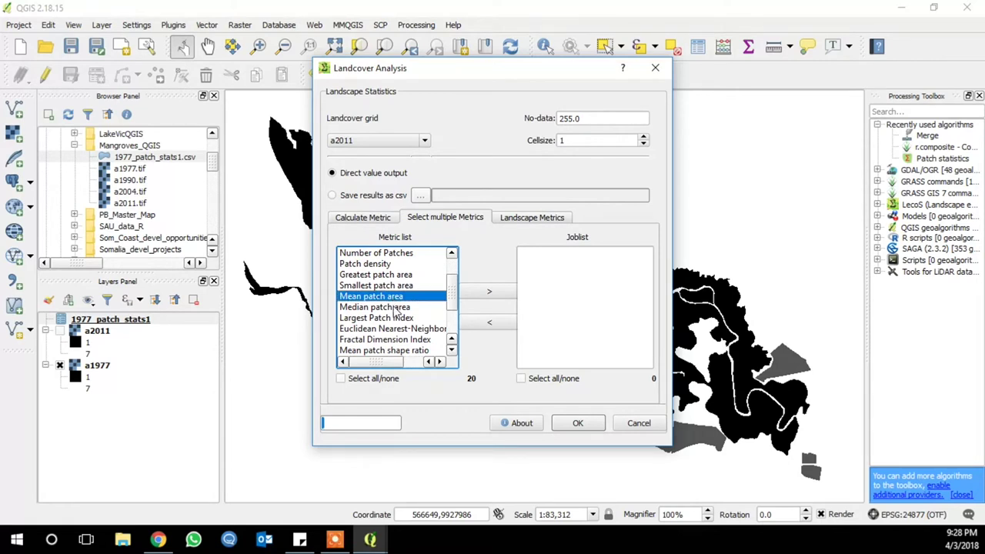
click(391, 307)
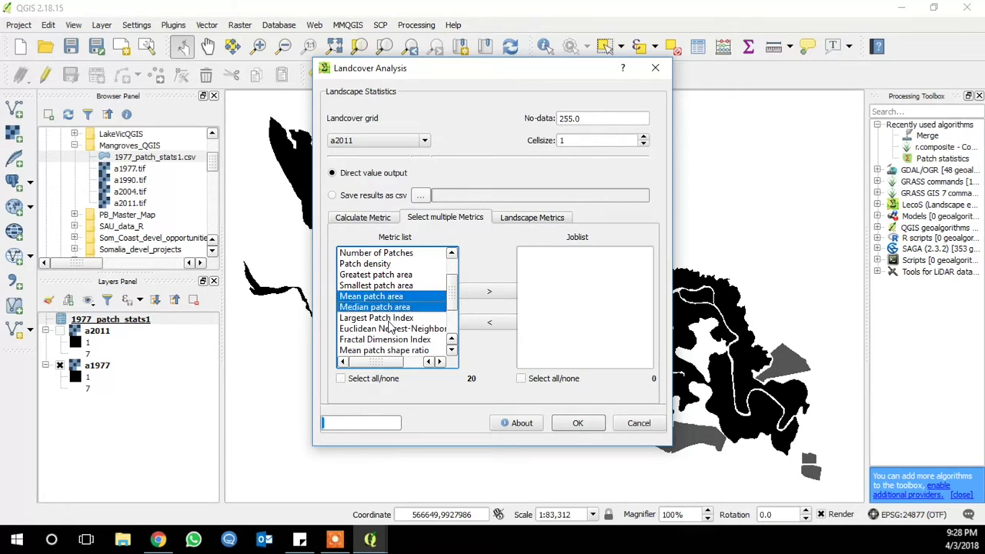
click(393, 318)
Add Fractal Dimension, Overall Core area, Like adjacencies, Patch cohesion and Landscape division, then queue all eight
click(452, 351)
click(452, 351)
click(451, 351)
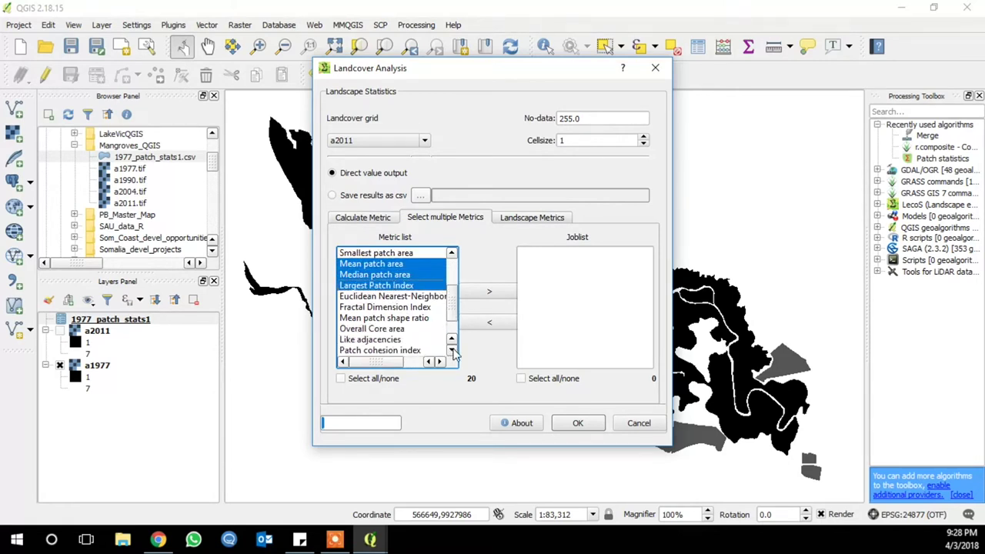
click(452, 351)
click(452, 351)
click(420, 285)
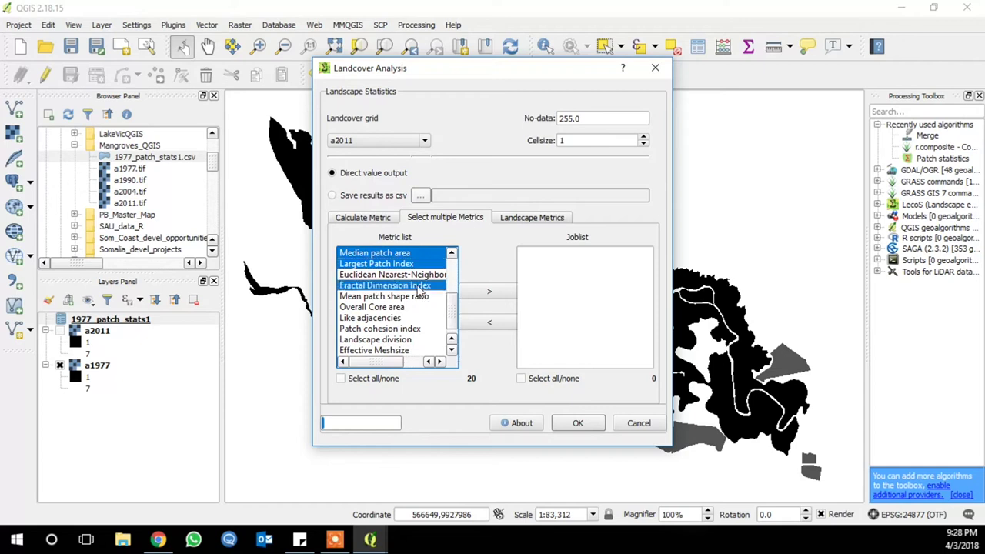
click(394, 307)
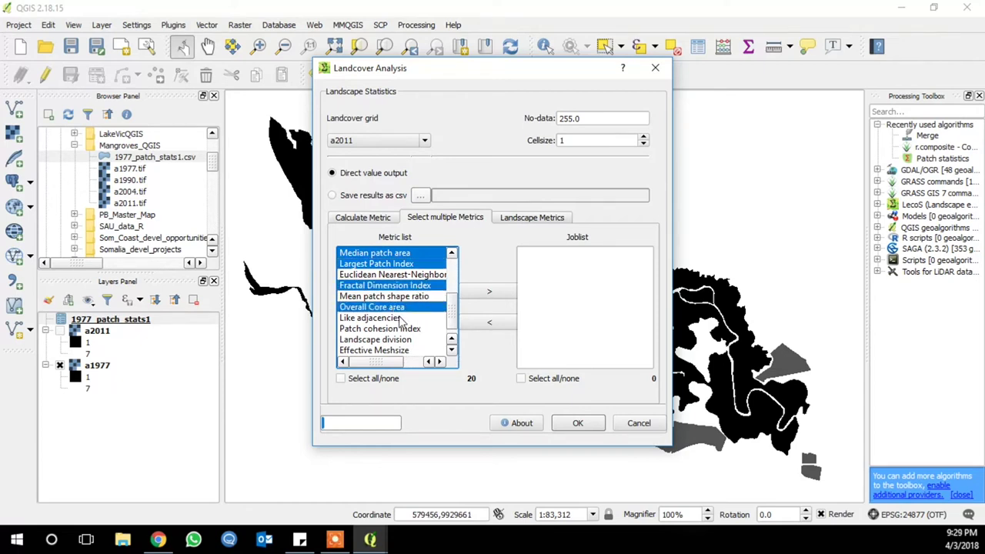
click(398, 319)
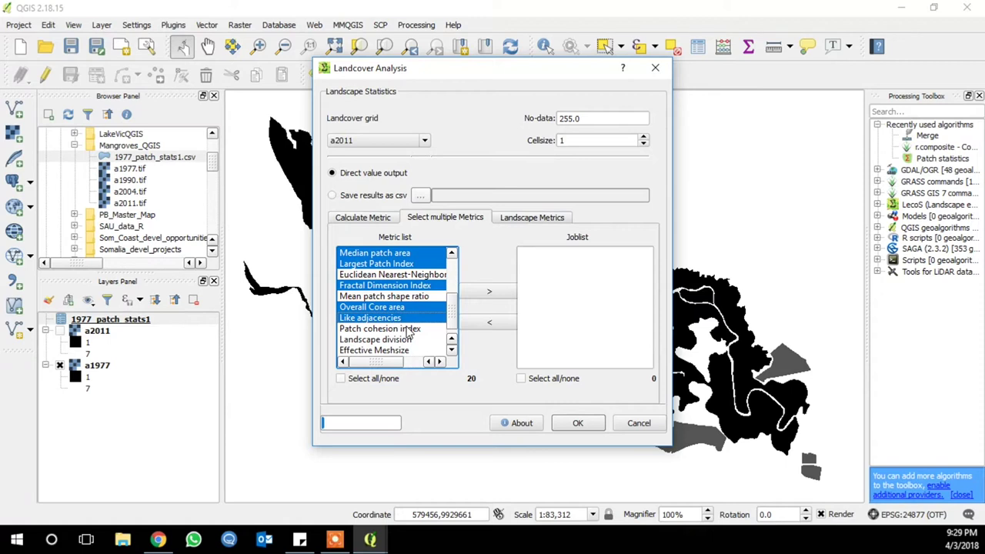
click(408, 329)
drag(452, 314, 452, 318)
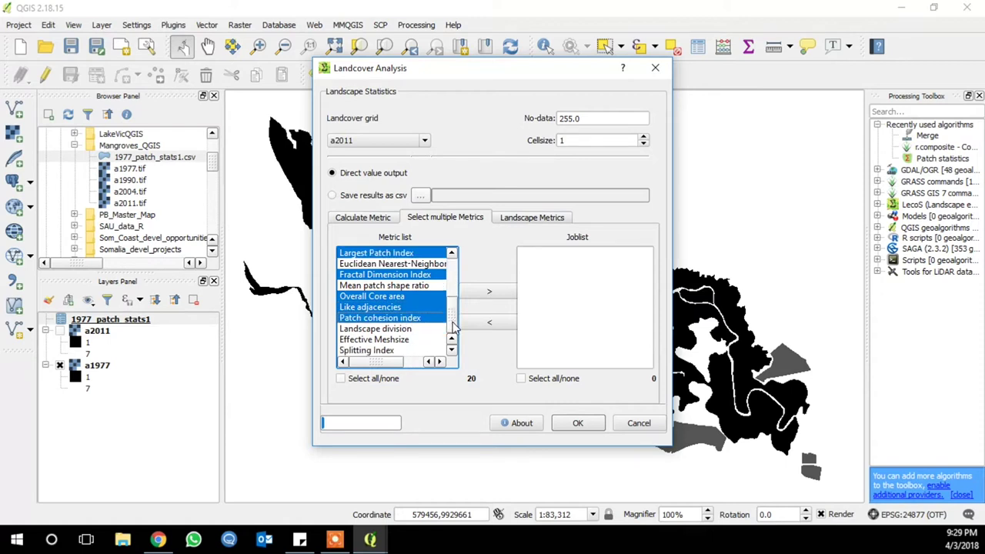
click(414, 331)
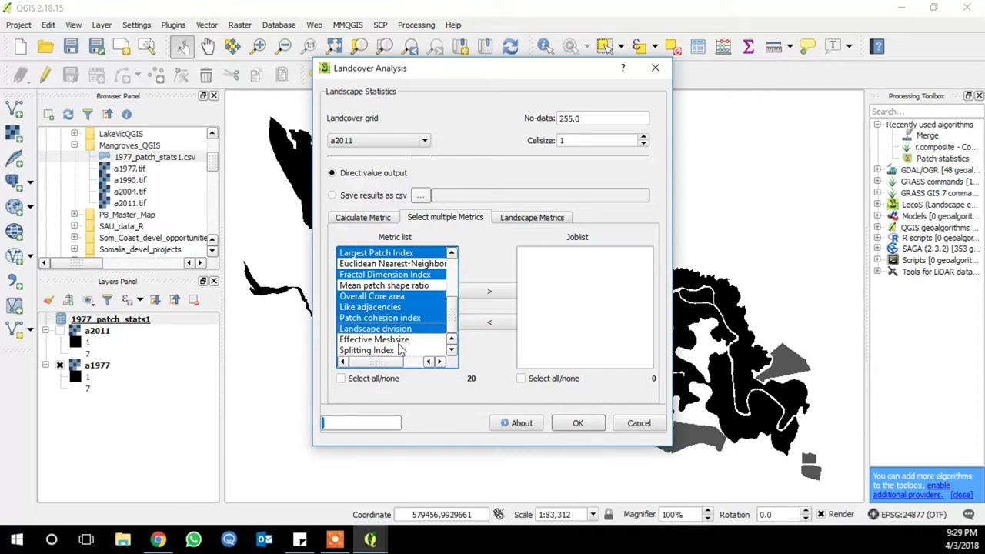
click(496, 290)
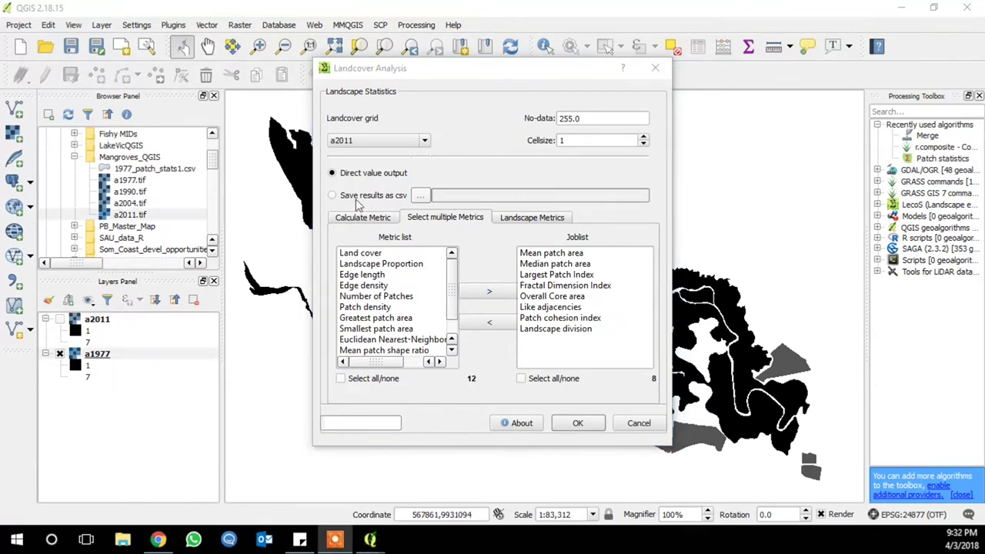
Save results to 1977_patch_stats2.csv and switch the landcover grid to a1977
click(334, 196)
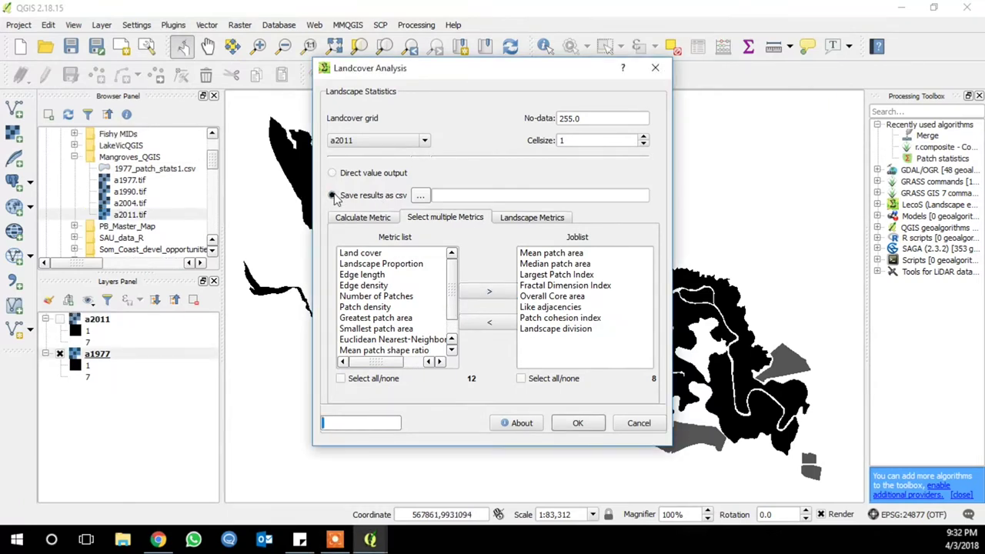
click(420, 197)
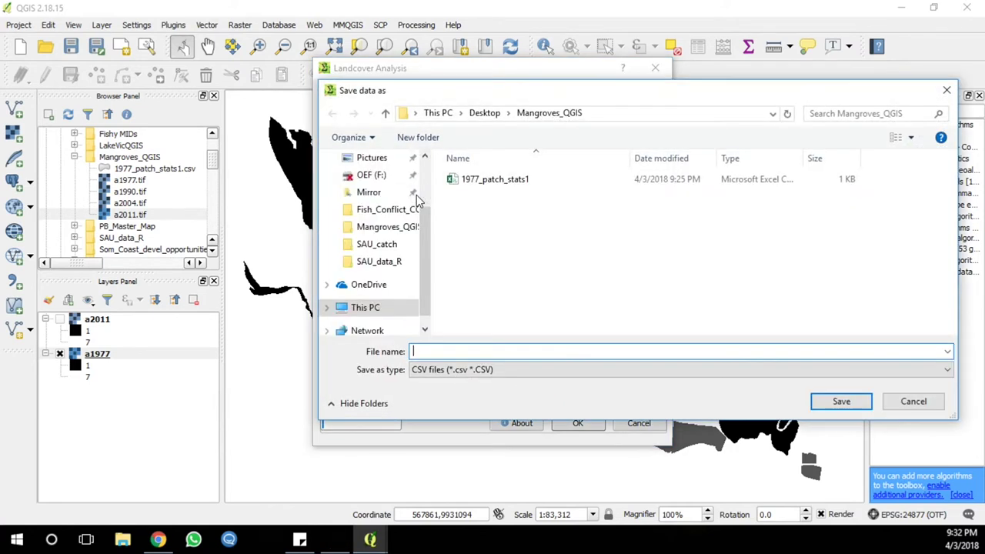
click(509, 184)
click(521, 352)
click(521, 352)
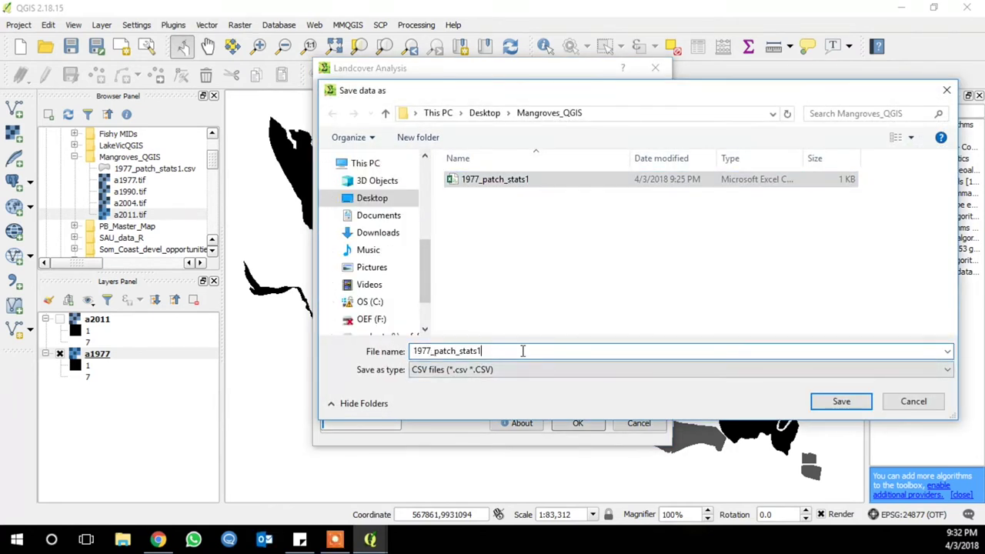
key(BackSpace)
text(2)
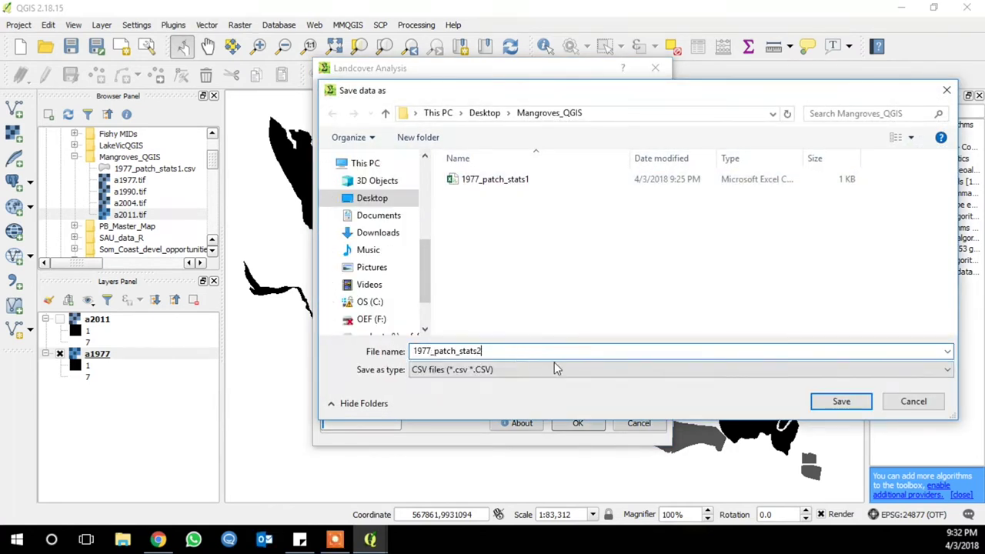
click(839, 405)
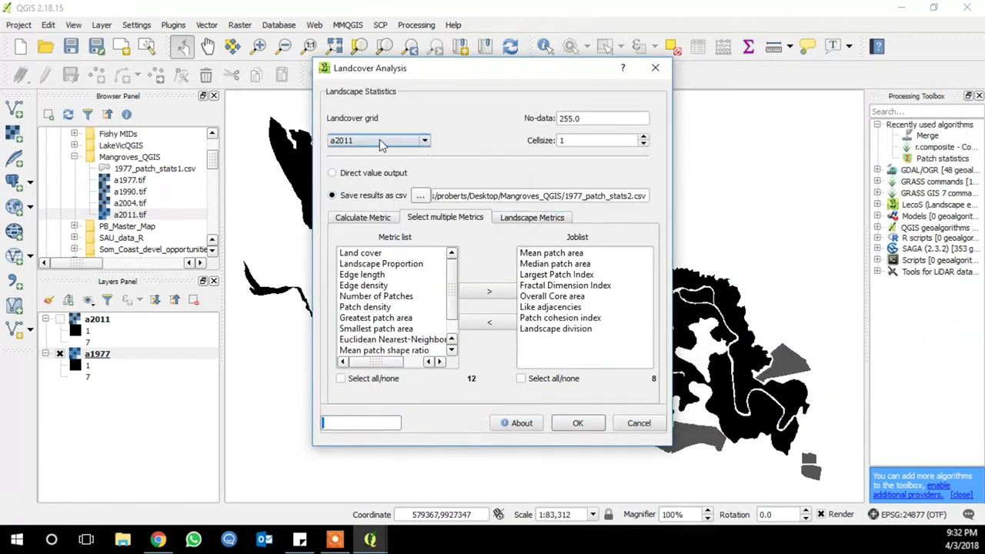
click(356, 145)
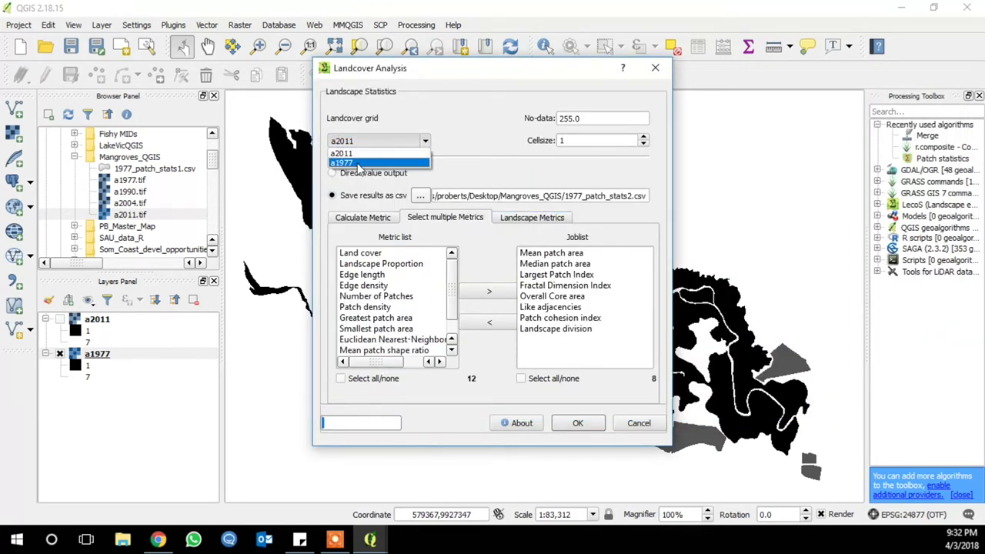
click(357, 158)
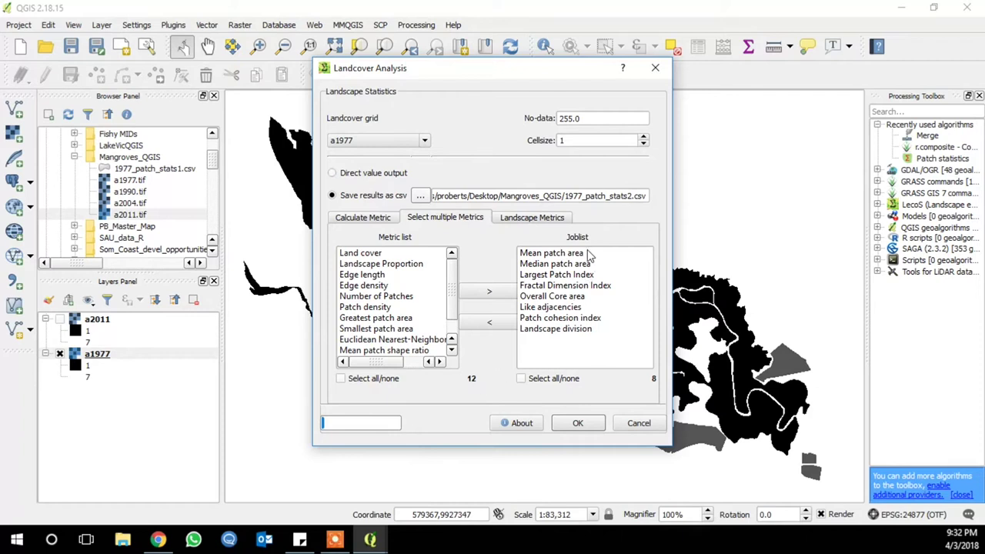
Run the eight-metric landscape calculation on a1977
click(596, 432)
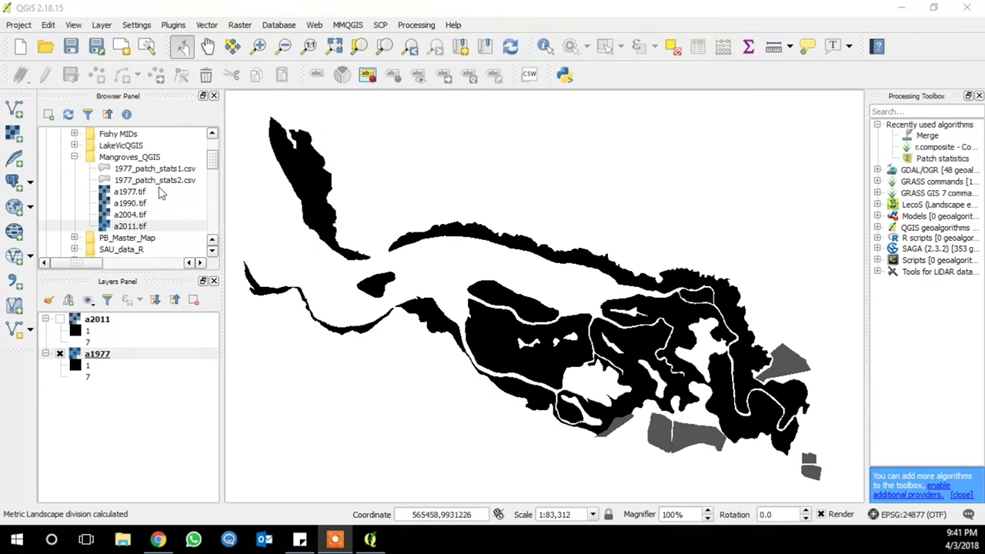
Add 1977_patch_stats2.csv as a layer below the rasters and open its attribute table
click(166, 186)
right_click(168, 188)
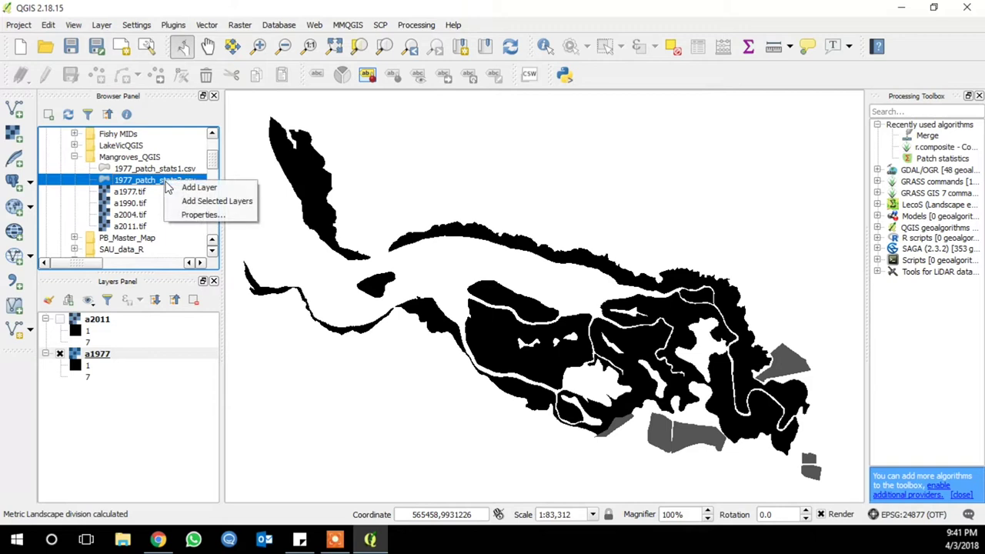
click(178, 187)
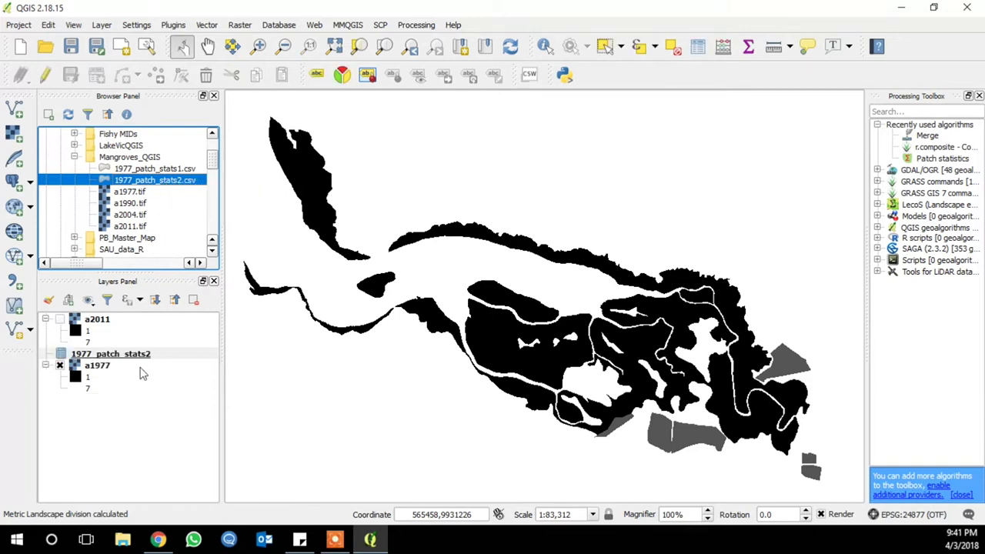
drag(145, 354, 54, 408)
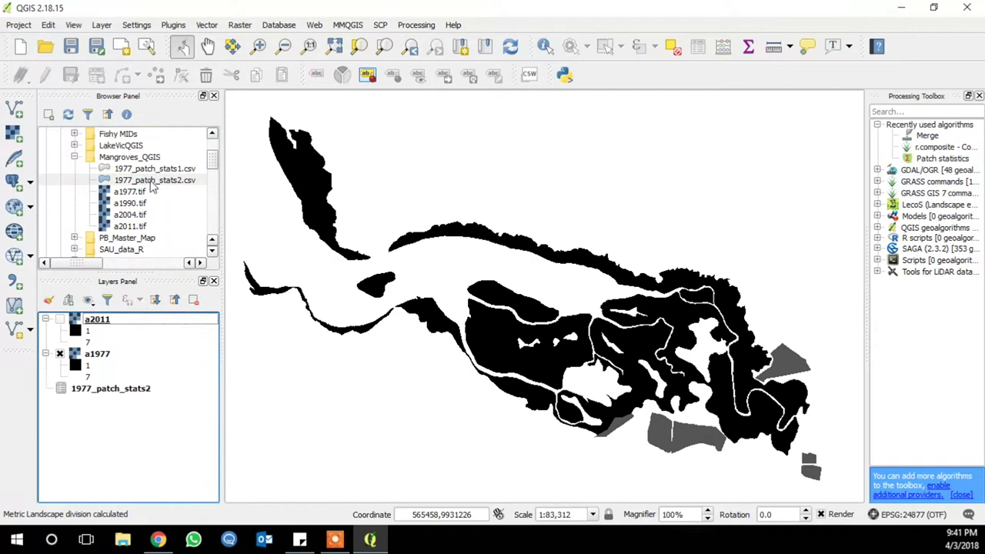
right_click(125, 388)
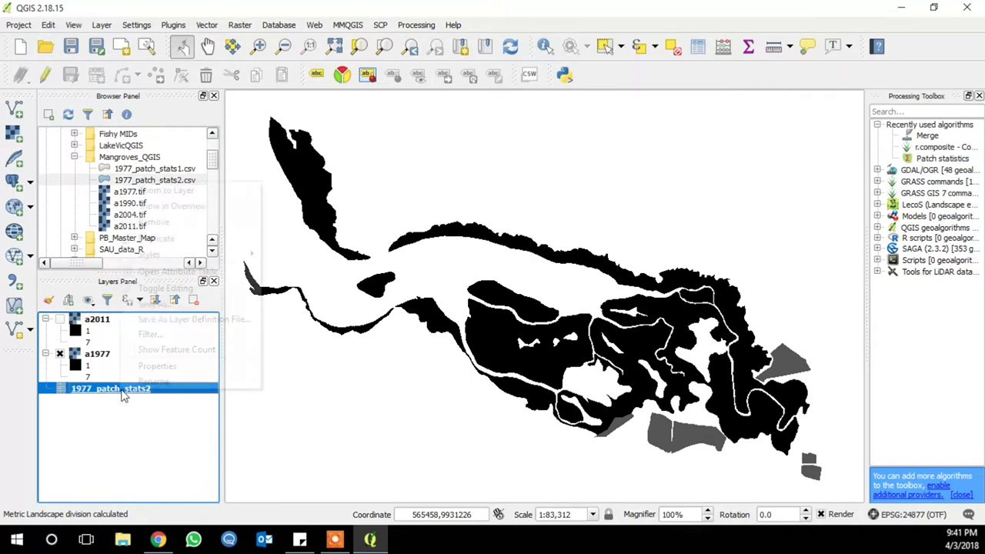
click(160, 272)
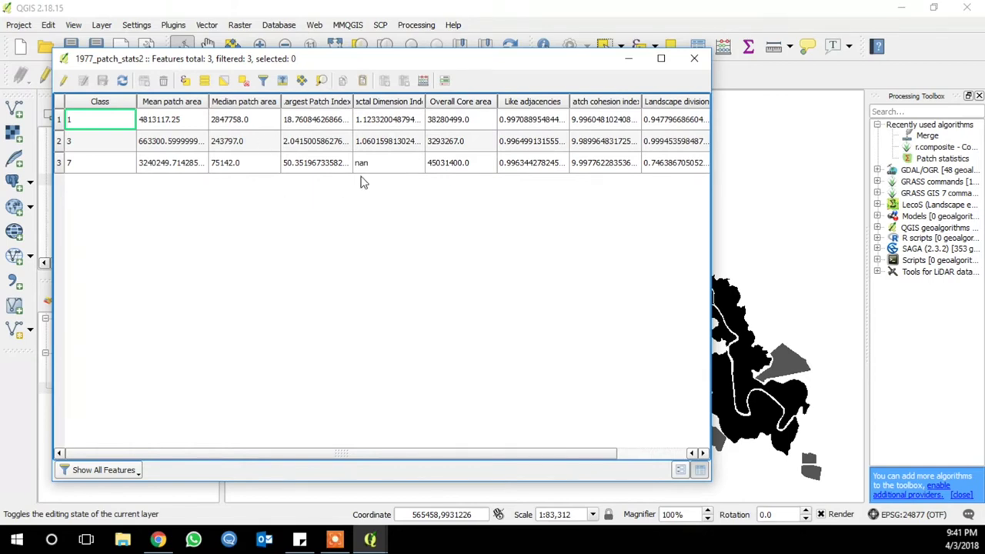
click(629, 59)
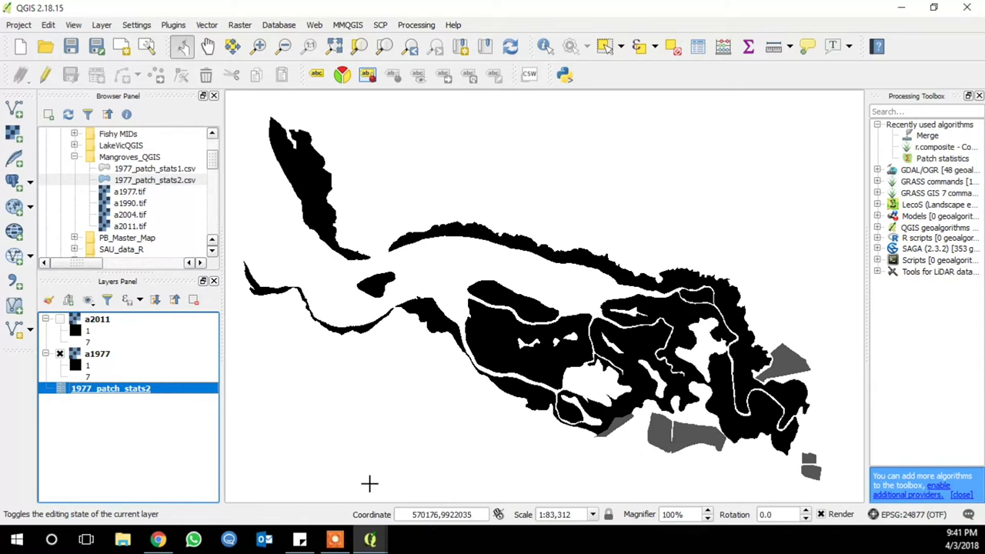
mouse_move(369, 539)
click(450, 473)
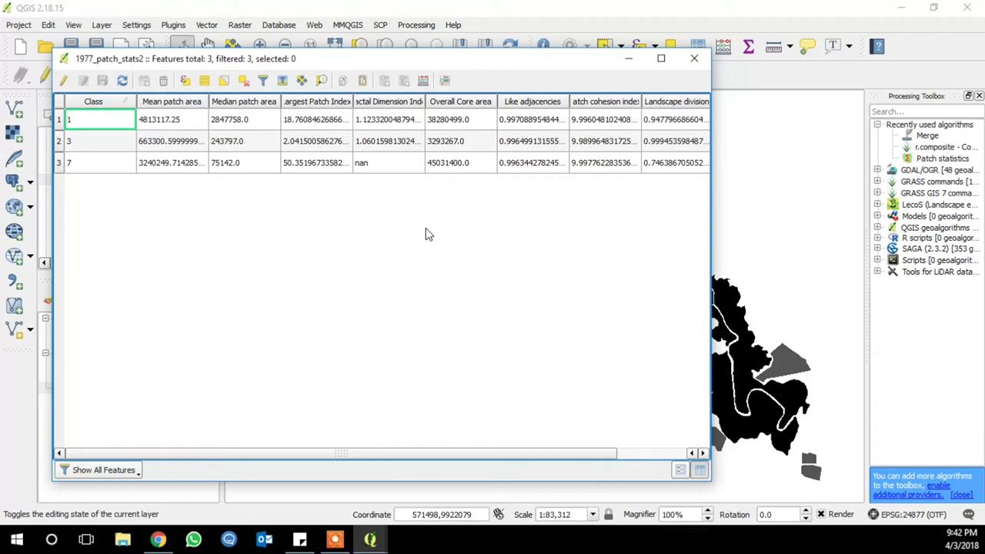
Autofit the Patch cohesion index column, enlarge the table to show Landscape division, then minimize it
drag(369, 455, 454, 457)
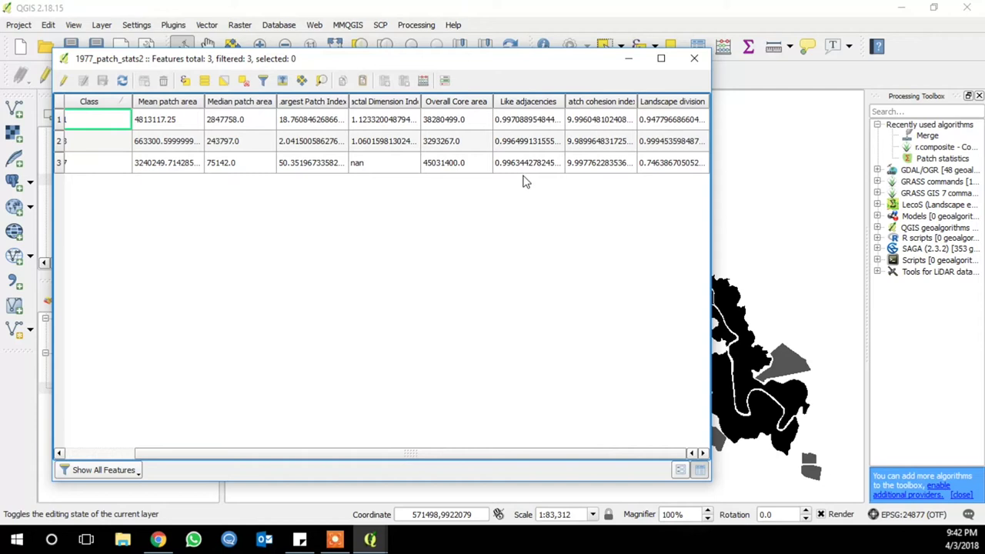
drag(637, 97, 643, 96)
double_click(643, 96)
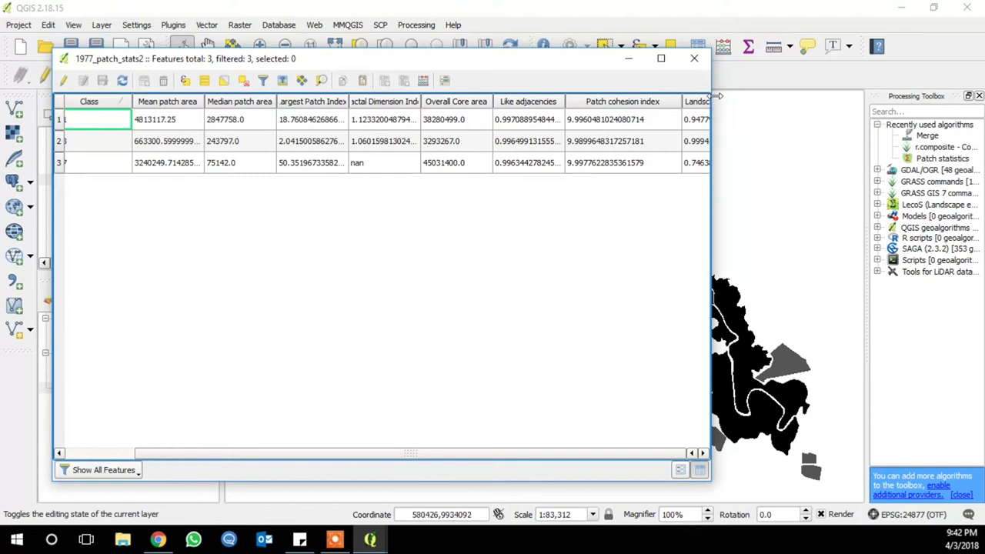
drag(715, 94, 821, 97)
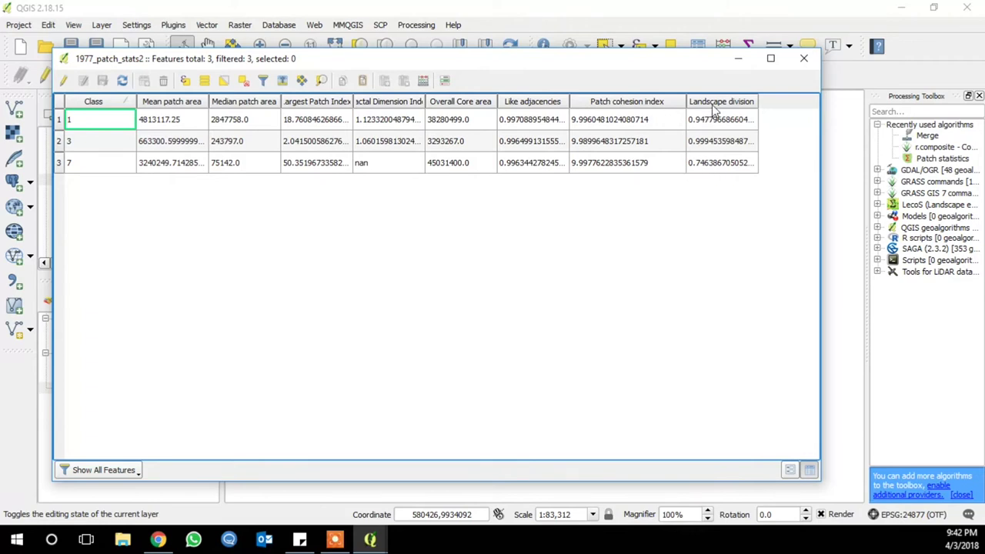
click(738, 58)
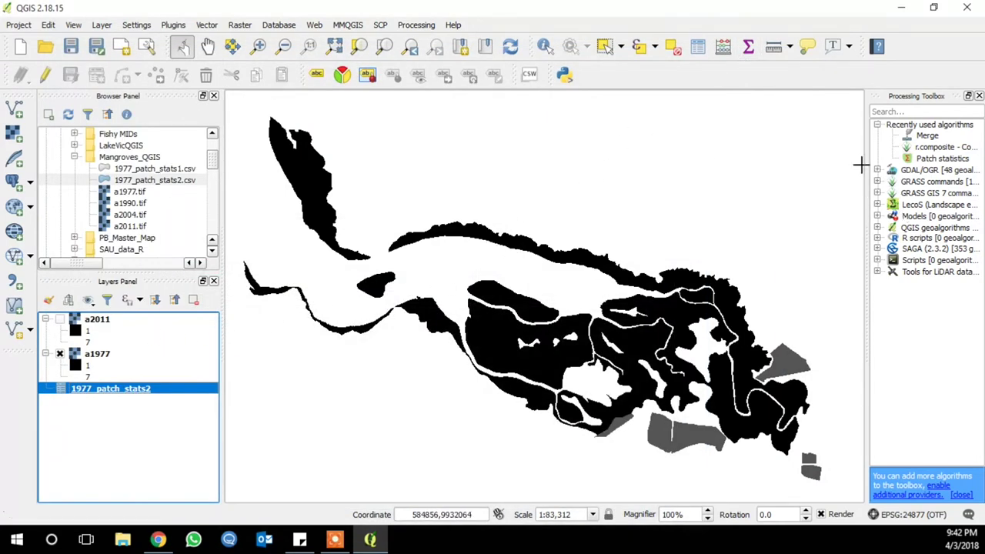
Widen the Processing Toolbox and expand LecoS > Landscape statistics
drag(867, 164, 747, 167)
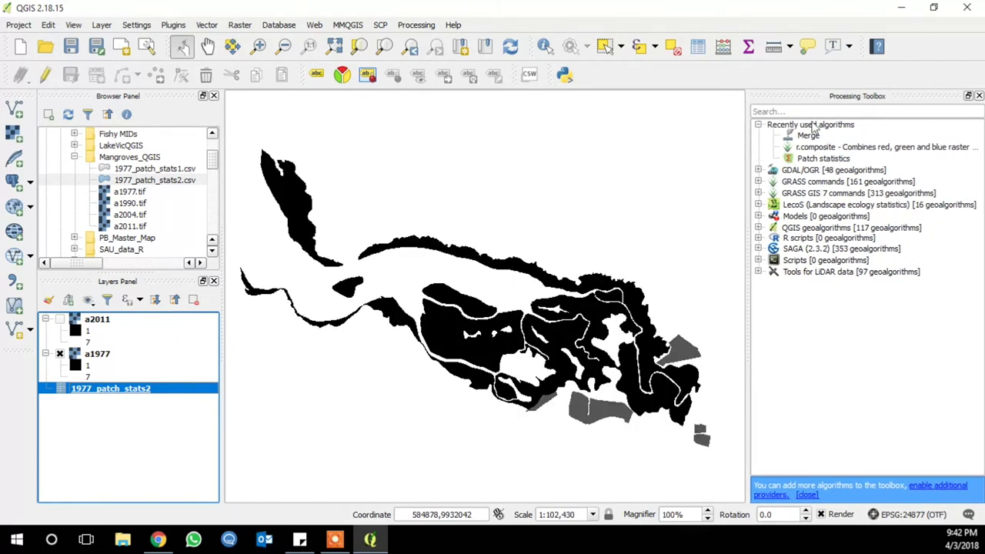
click(758, 205)
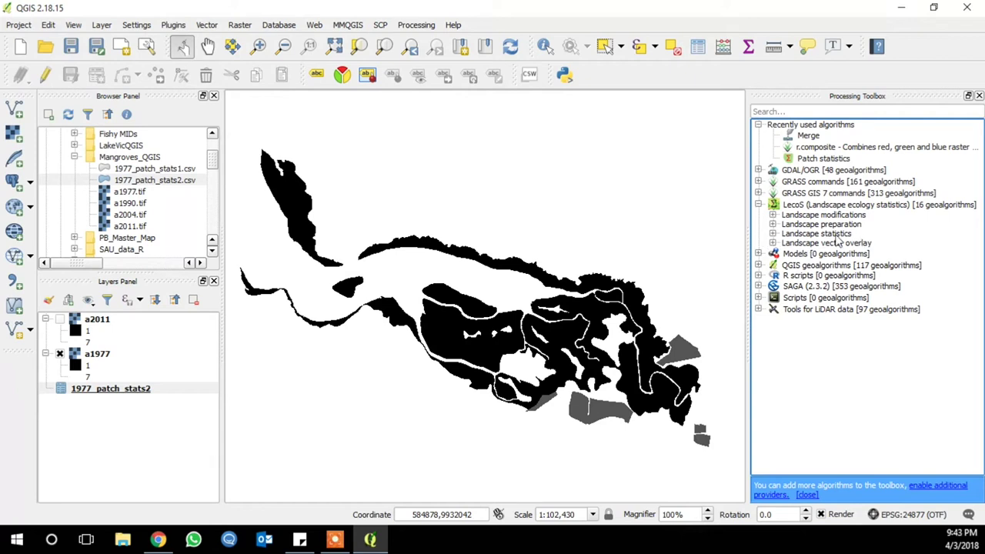
click(772, 233)
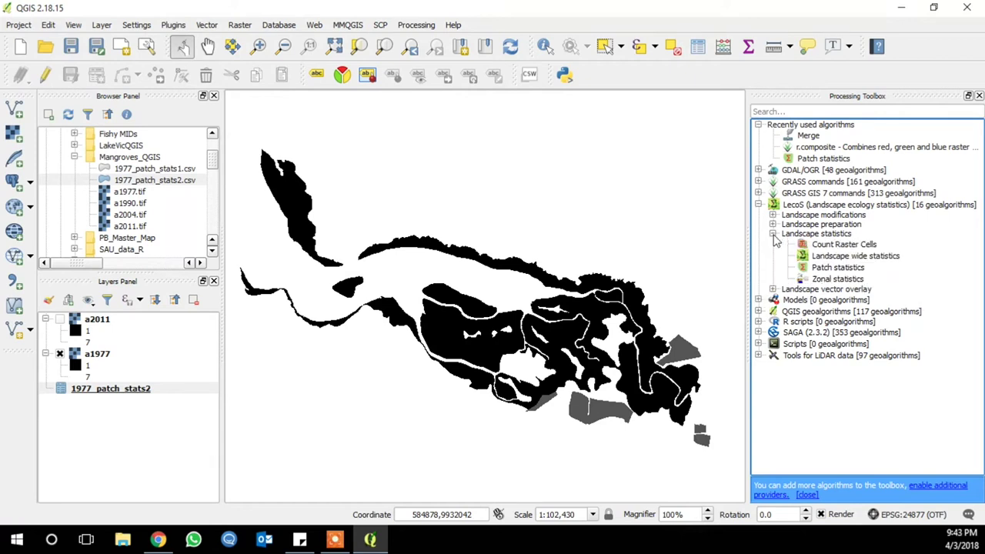
Toggle a2011 on and off to compare with a1977, leaving it visible
click(837, 267)
click(59, 318)
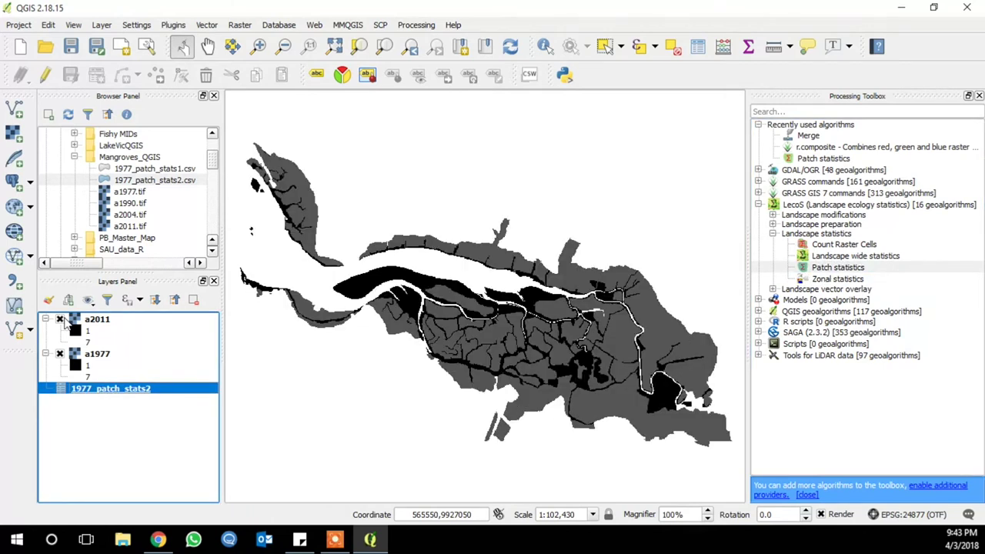
click(60, 319)
click(59, 318)
click(59, 319)
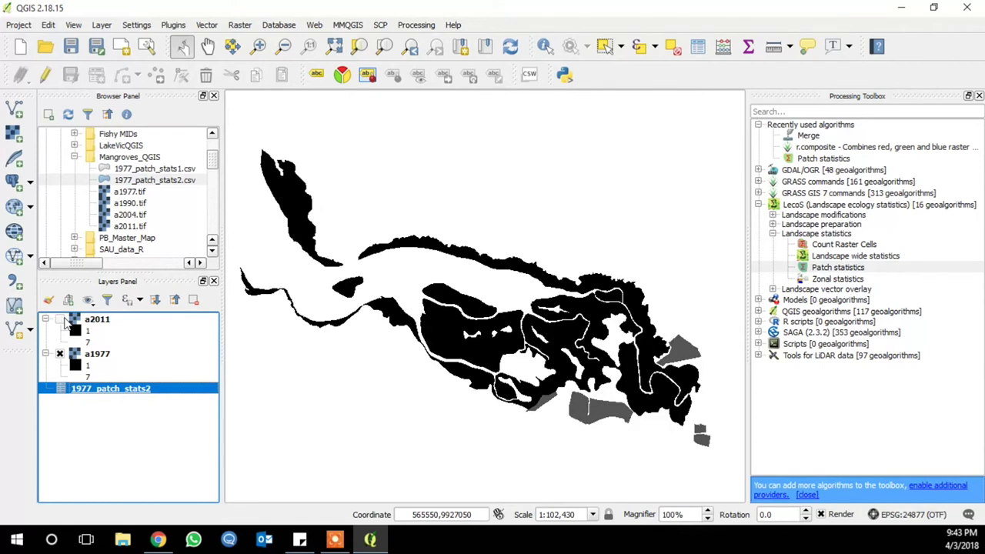
click(60, 318)
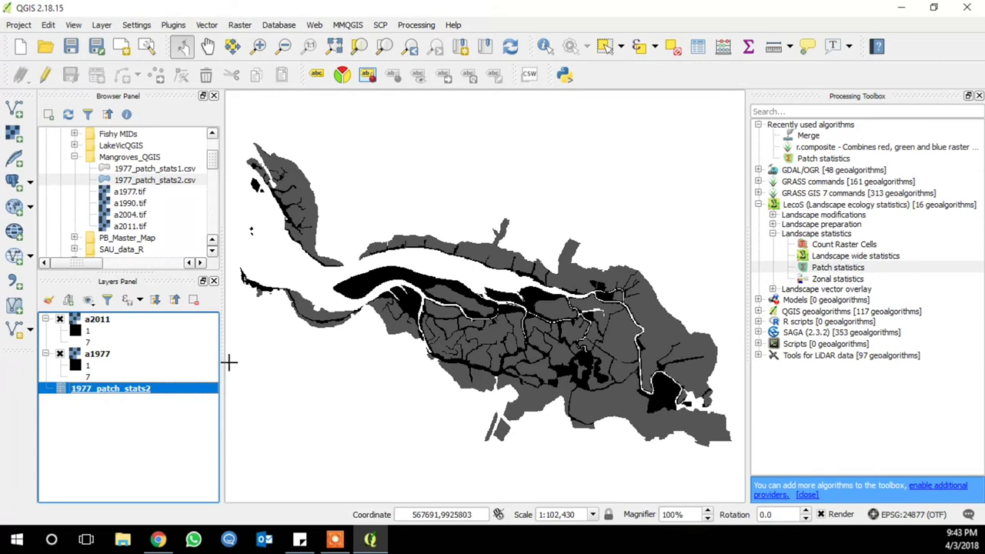
Run Patch statistics as a batch and load the a1977, a1990, a2004 and a2011 TIFs from Mangroves_QGIS
double_click(835, 269)
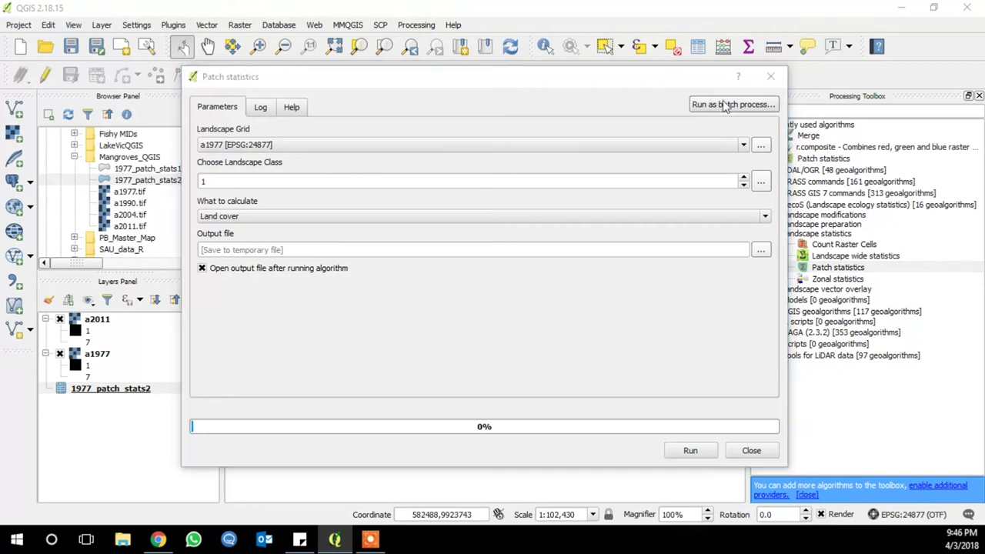
click(725, 104)
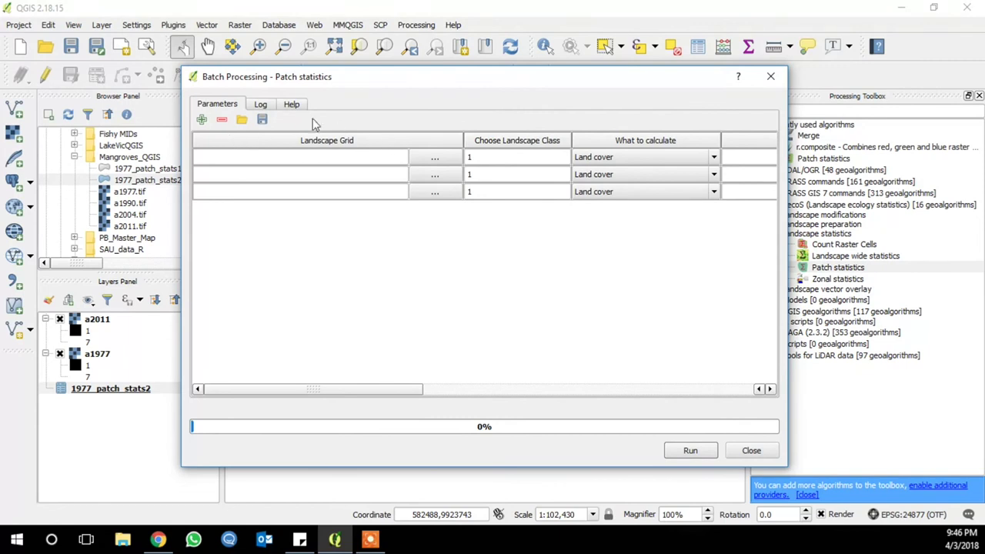
click(436, 158)
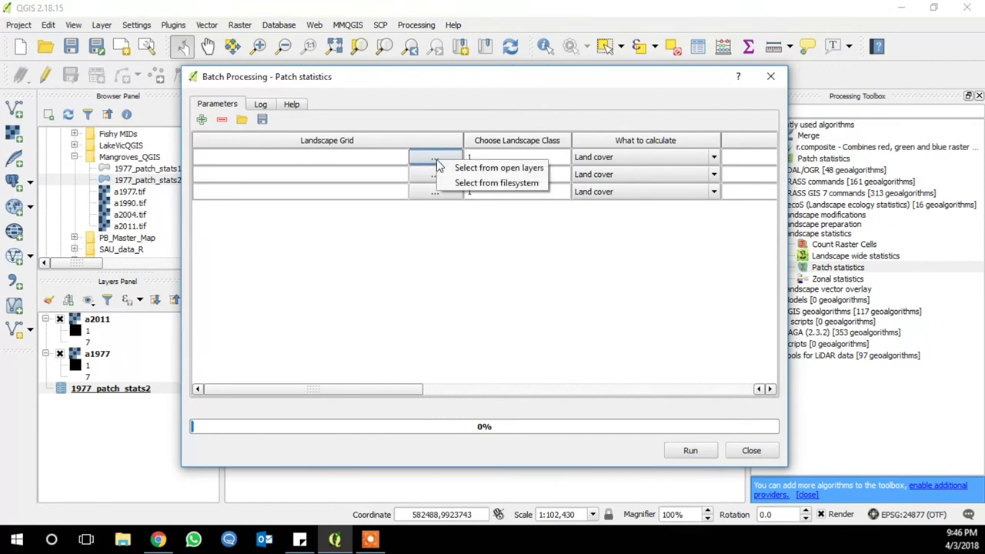
click(493, 184)
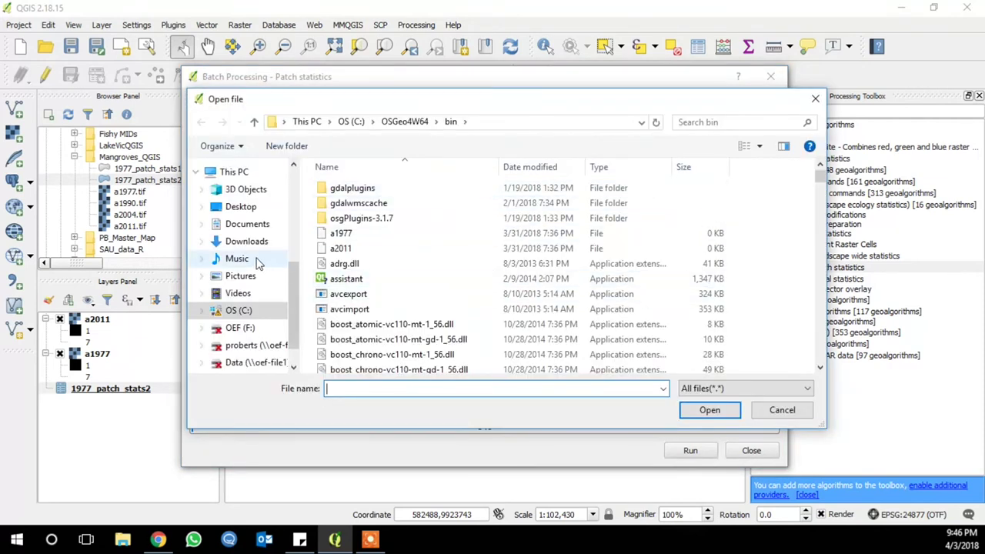
click(235, 208)
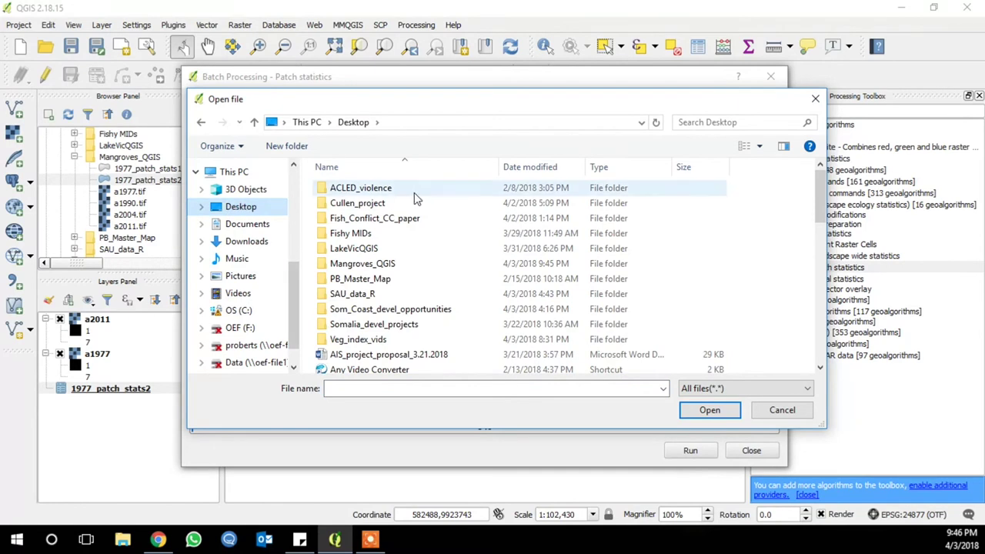
double_click(356, 263)
click(328, 221)
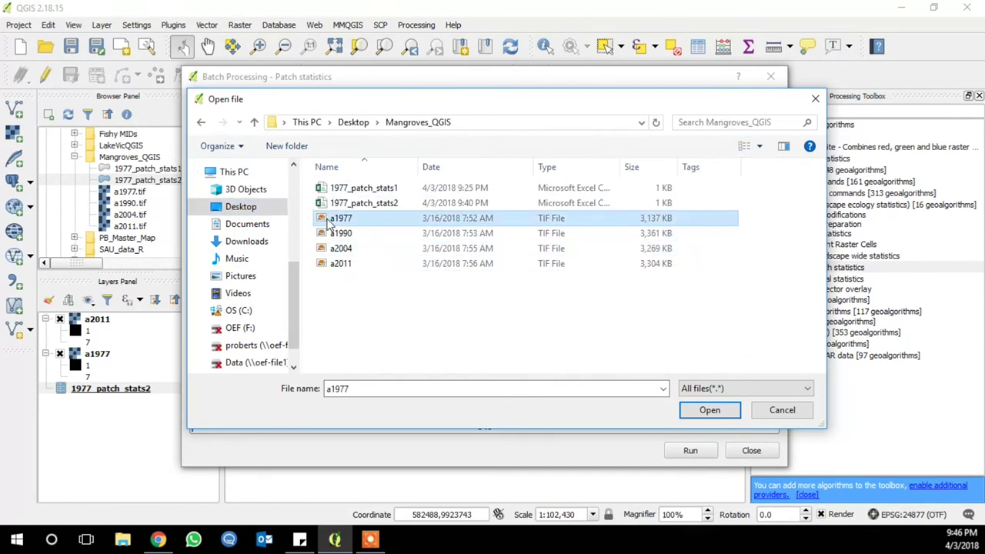
shift+click(340, 263)
click(709, 410)
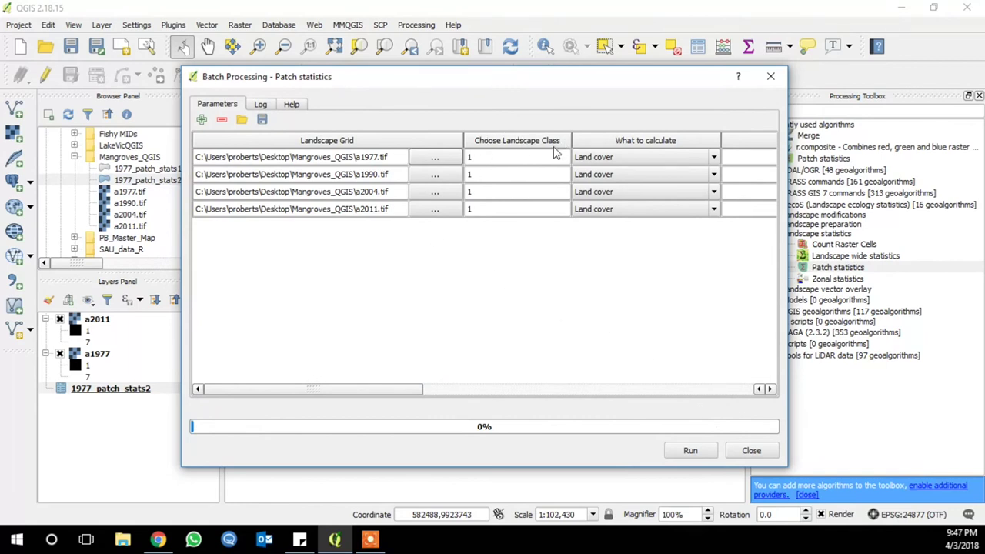
Set the landscape class to 3 in all four batch rows
double_click(470, 158)
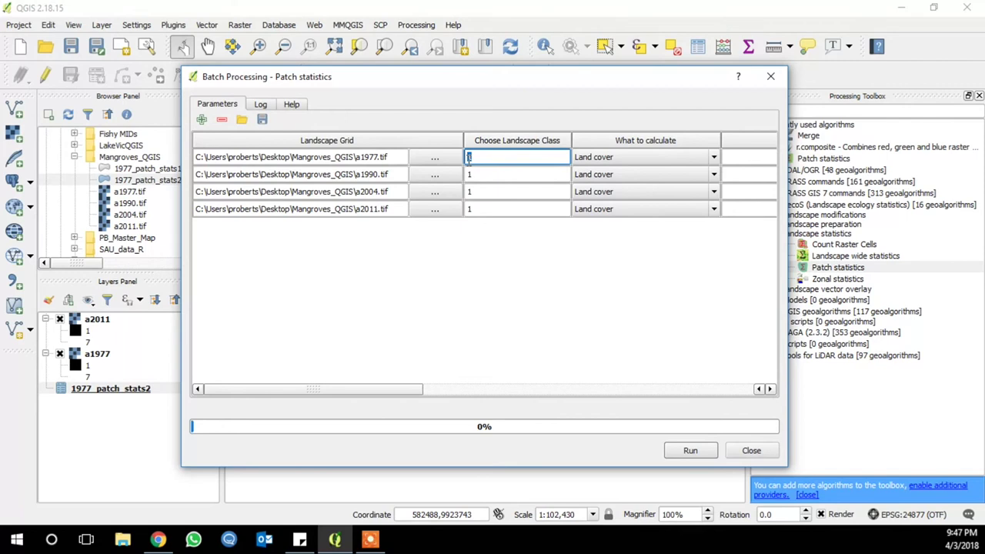
double_click(479, 174)
text(3)
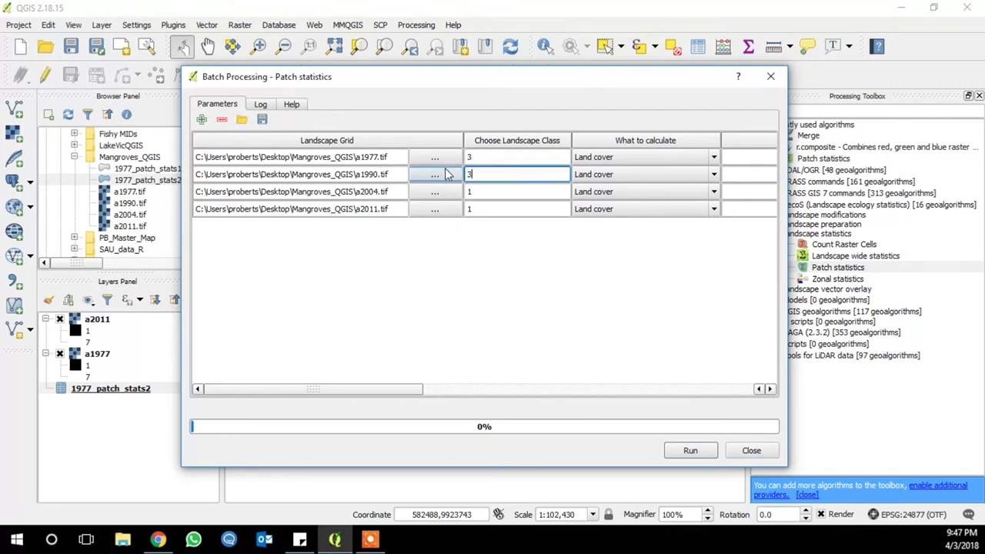
double_click(468, 189)
text(3)
double_click(485, 210)
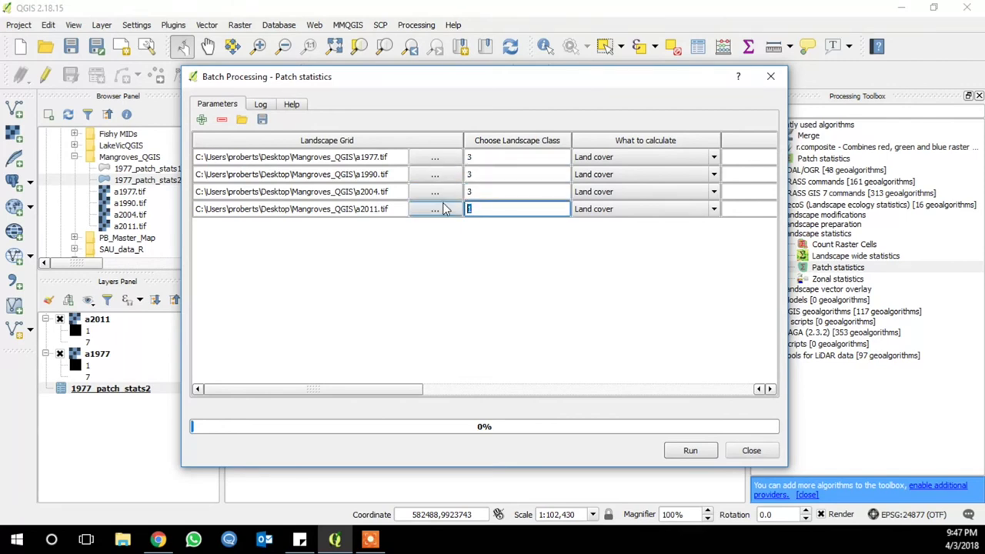
text(3)
key(Return)
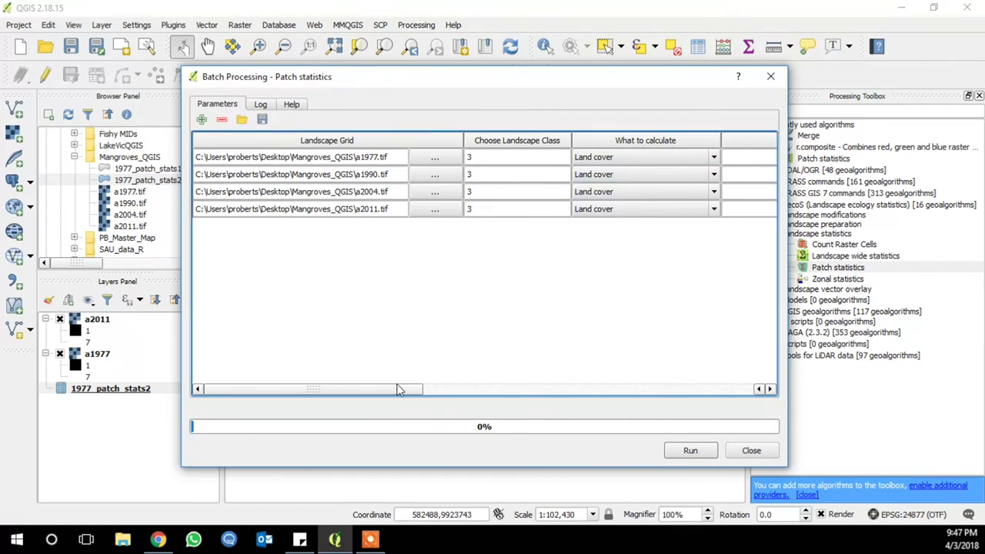
Set What to calculate to Number of Patches for the a1977, a1990, a2004 and a2011 rows
click(714, 158)
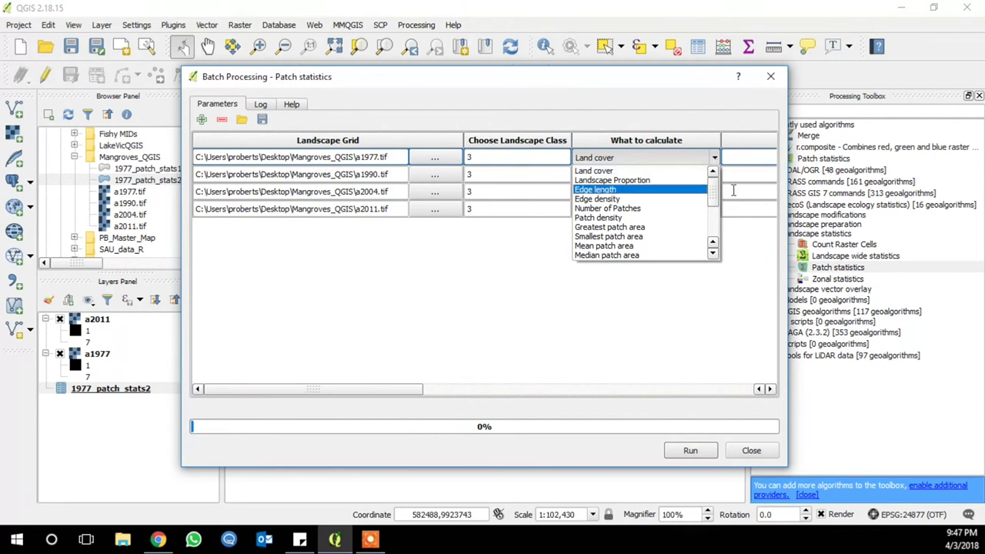
click(675, 208)
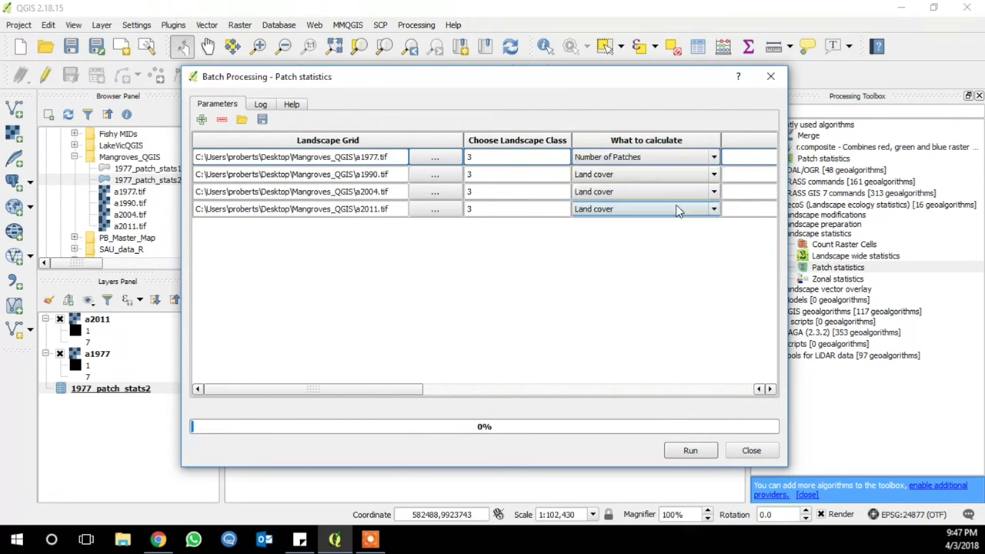
click(713, 174)
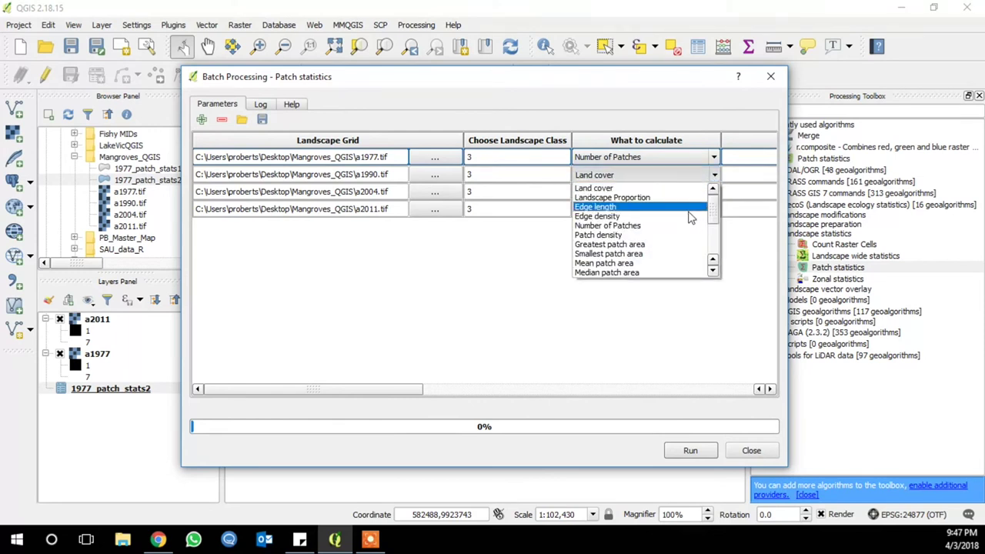
click(680, 231)
click(712, 192)
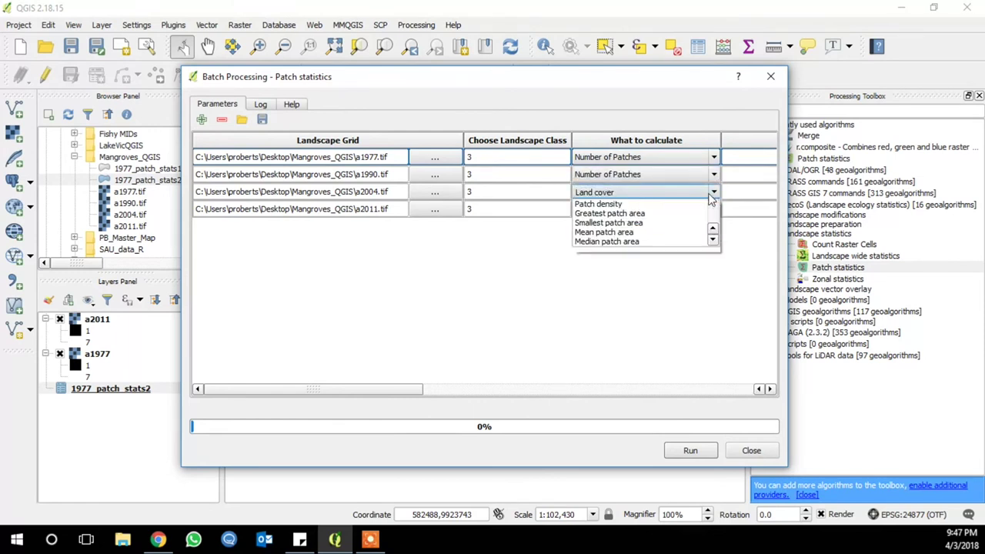
click(688, 242)
click(711, 209)
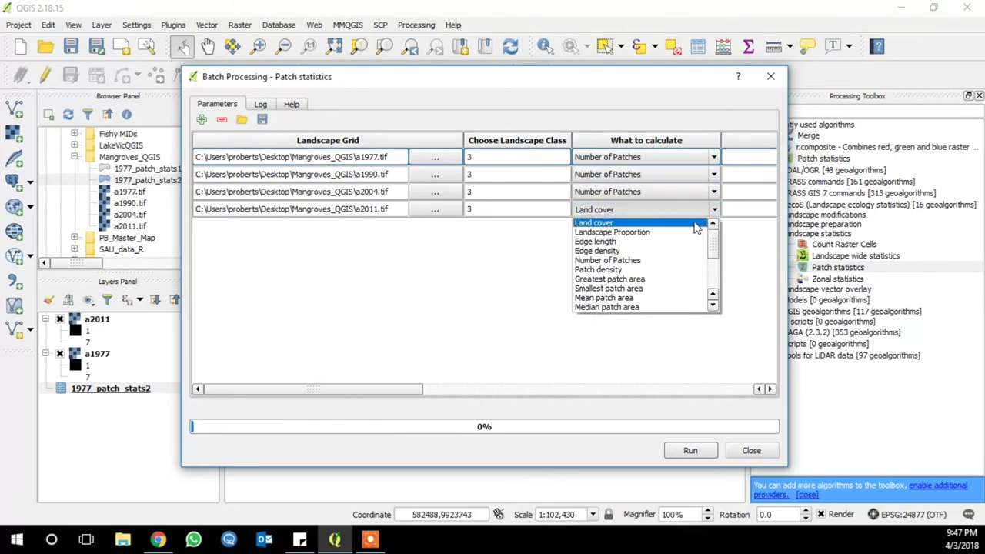
click(660, 262)
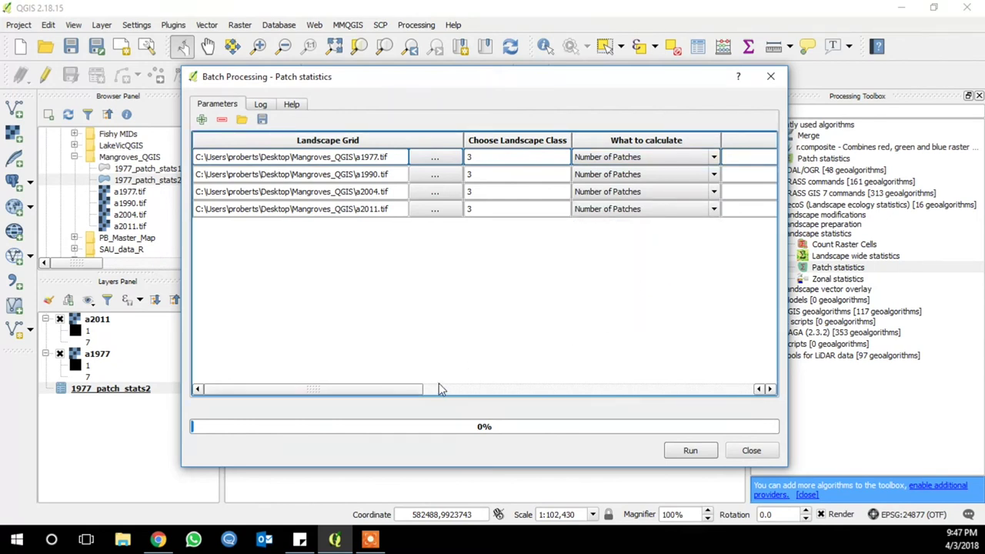
click(771, 389)
Name row 1's output patch_num and autofill the other outputs from Landscape Grid parameter values
click(771, 389)
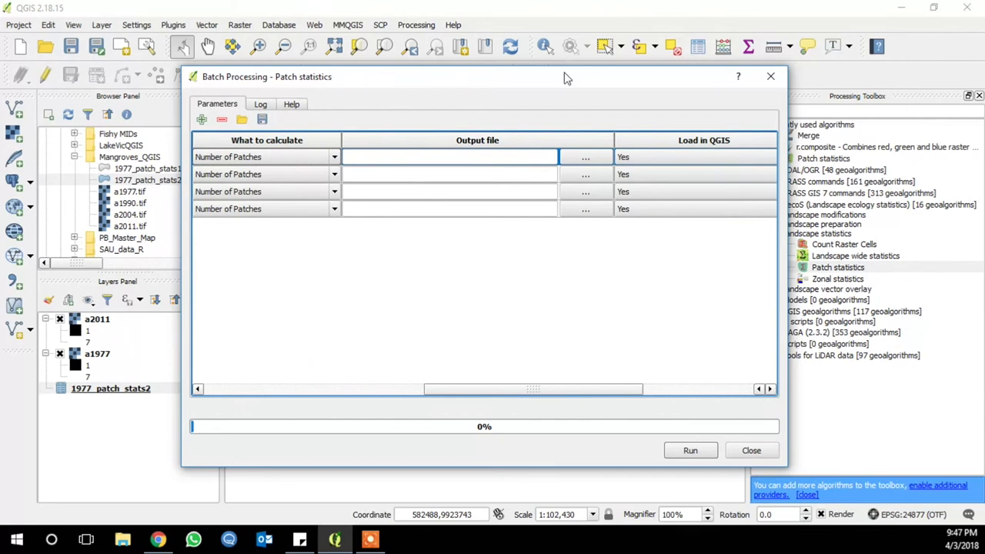
click(585, 159)
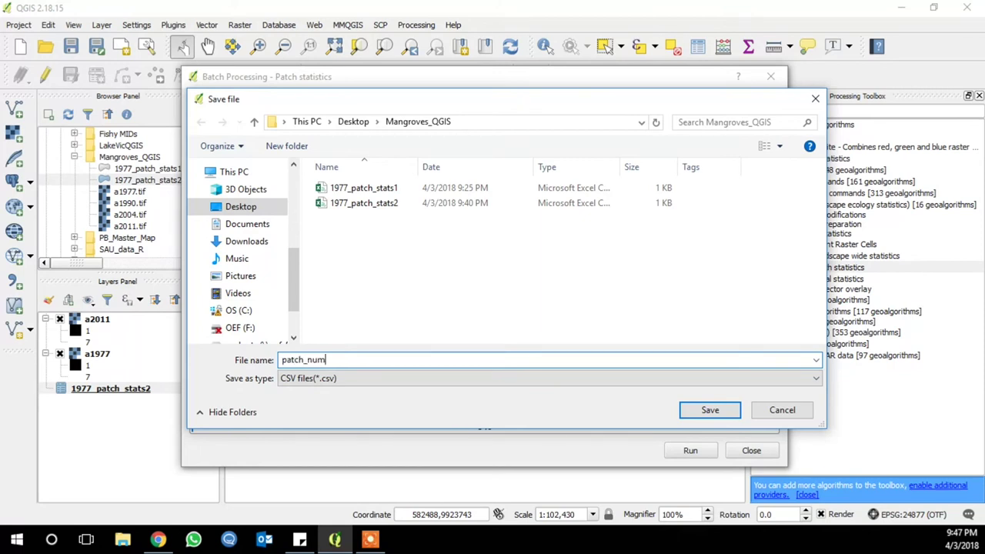
text(patch_num)
click(707, 410)
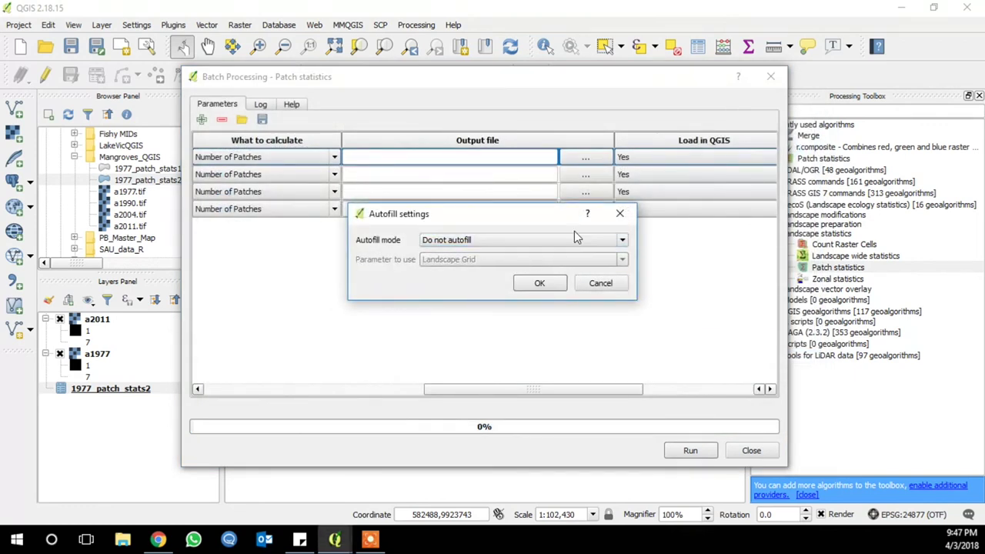
click(621, 241)
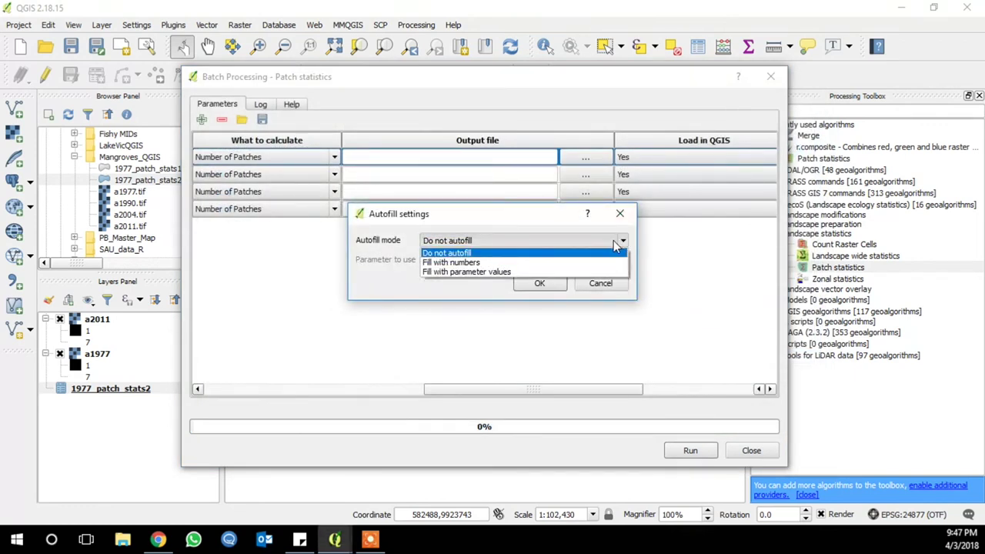
click(565, 273)
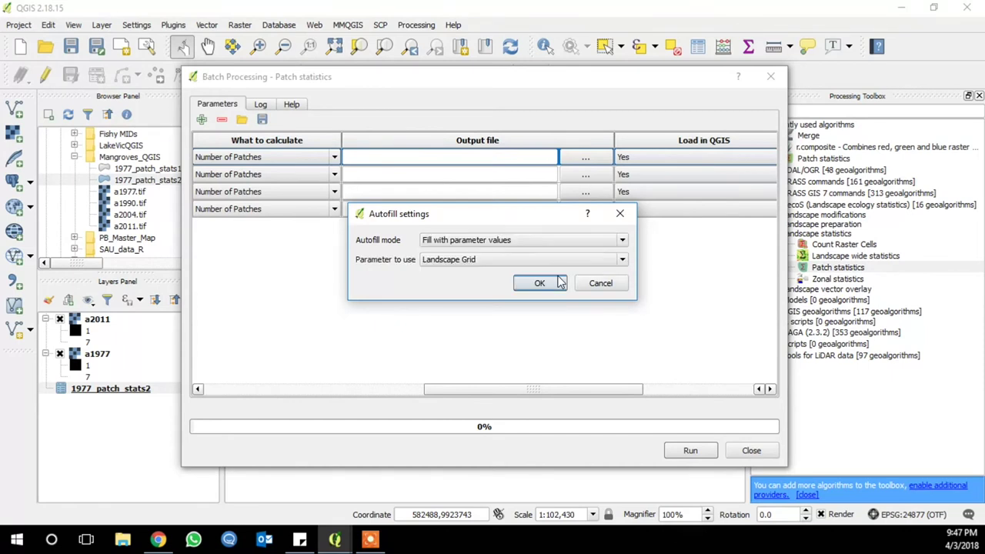
click(539, 284)
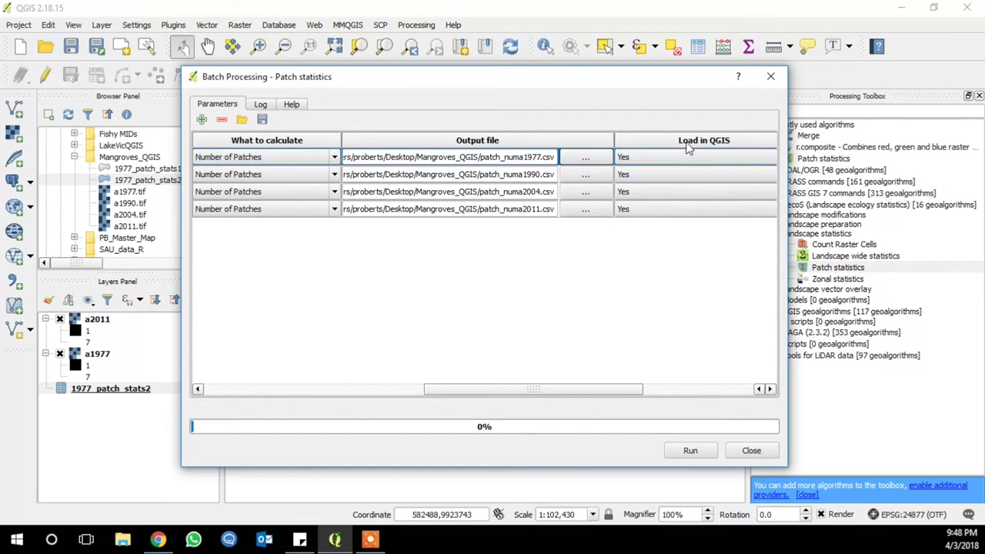
Run the batch Patch statistics on all four rasters, acknowledge completion, and close the batch window
drag(578, 389, 702, 390)
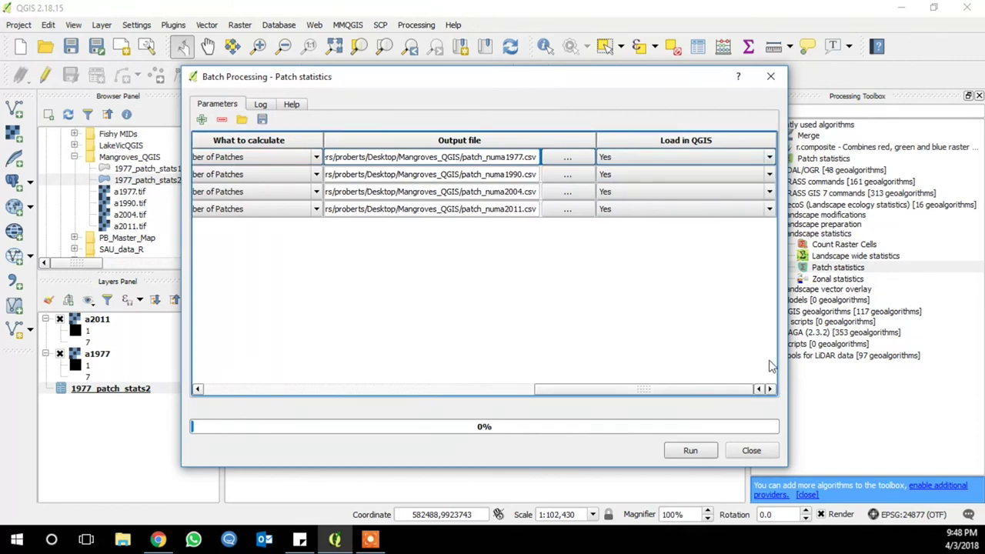
click(689, 451)
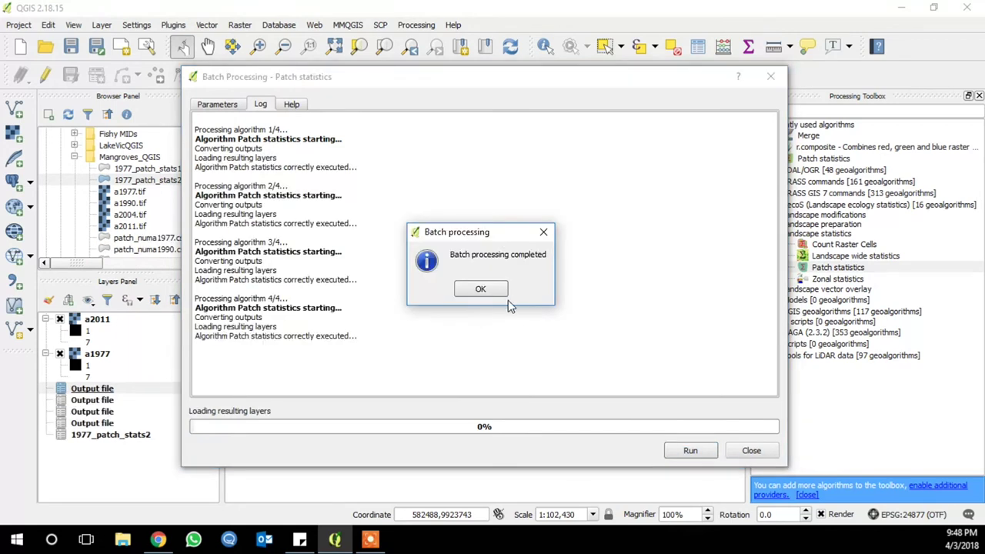
click(479, 290)
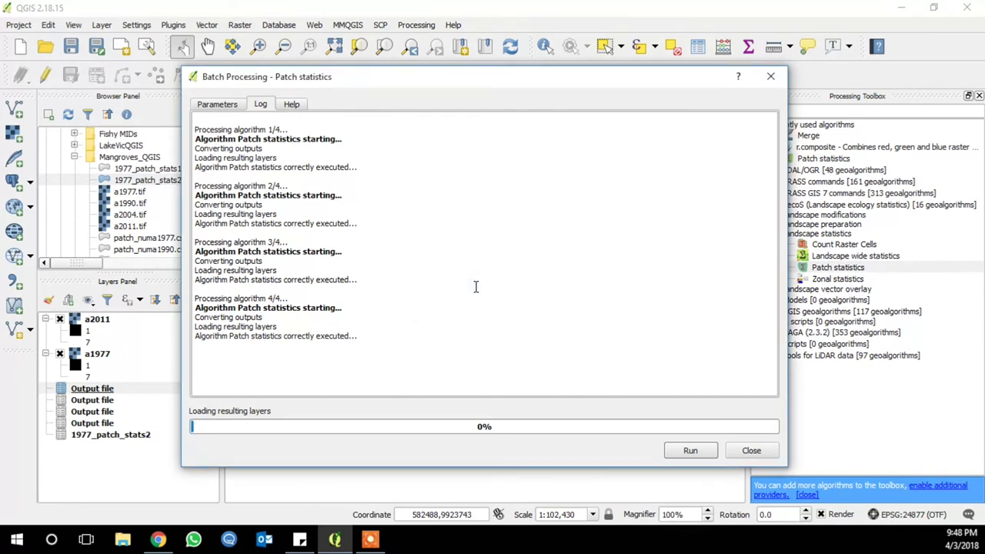
click(756, 453)
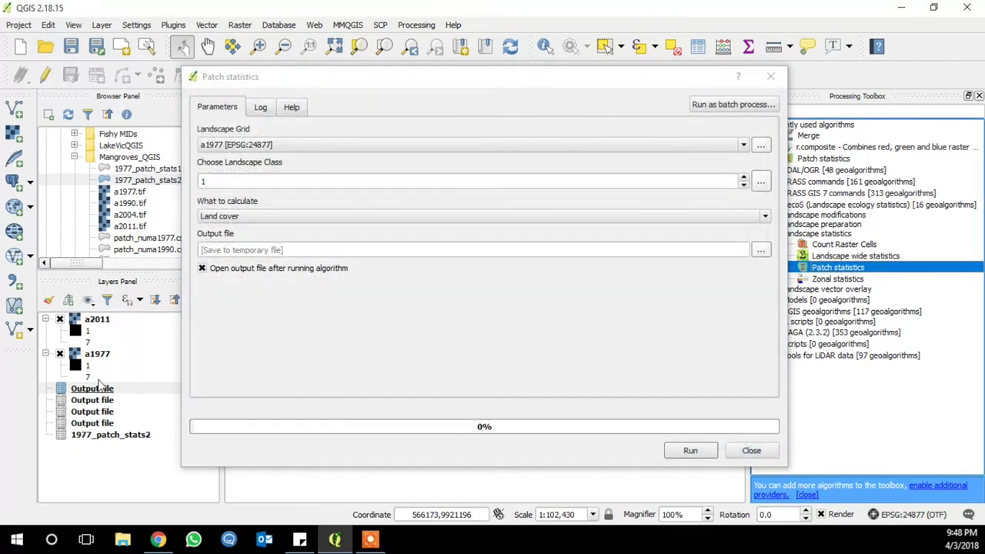
Inspect the first Output file attribute table, which shows 55 patches, in a resized window
click(751, 451)
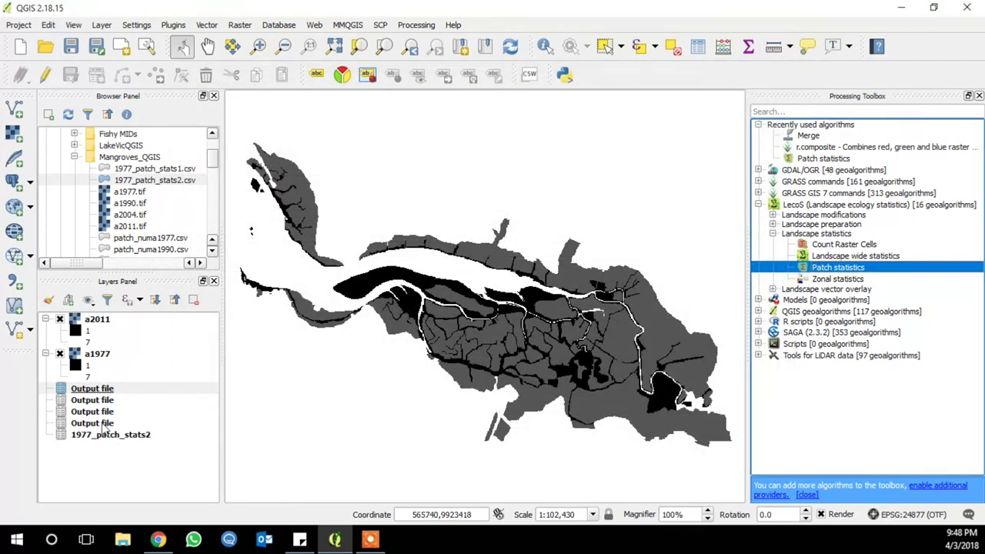
right_click(105, 390)
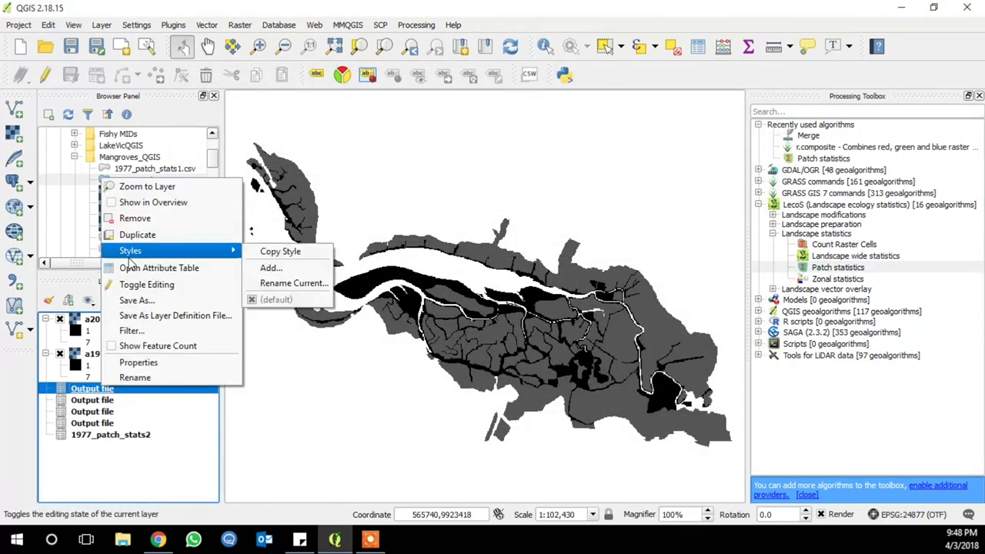
click(161, 269)
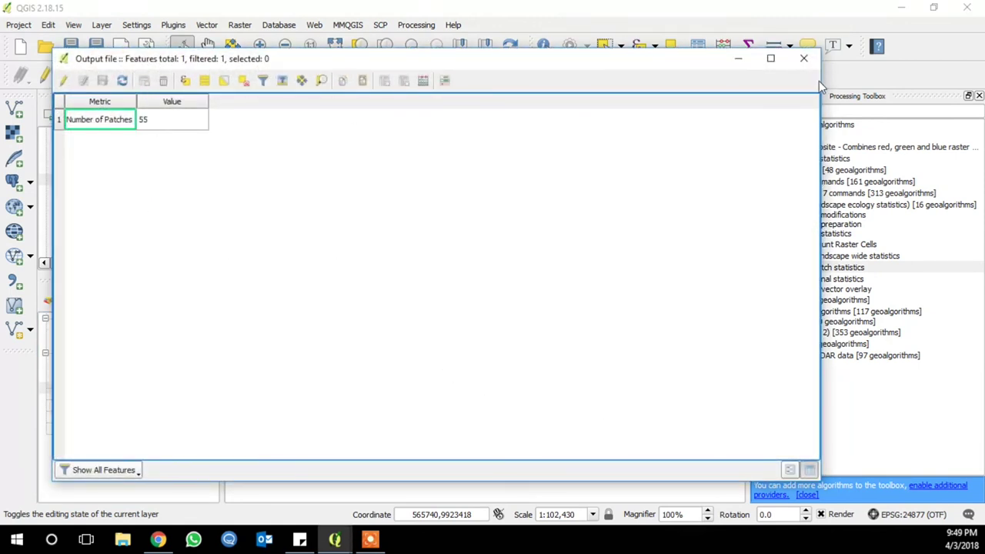
drag(821, 87, 320, 87)
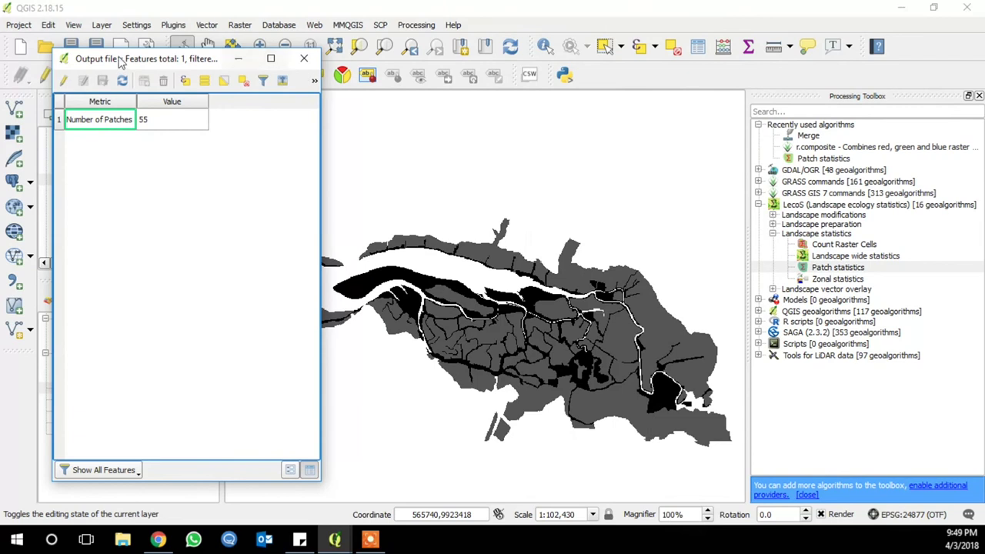
drag(138, 57, 320, 50)
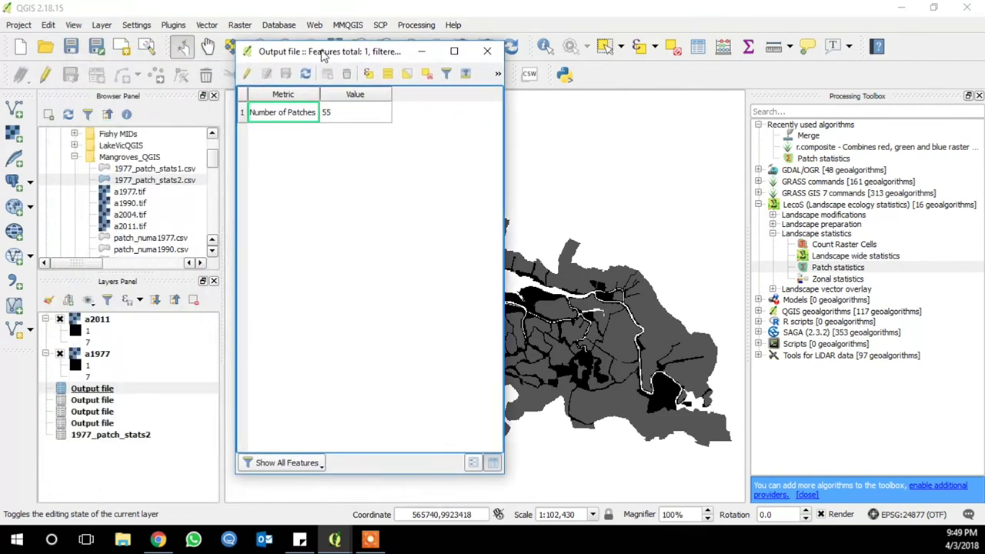
click(92, 404)
Remove all four Output file layers from the project
click(103, 390)
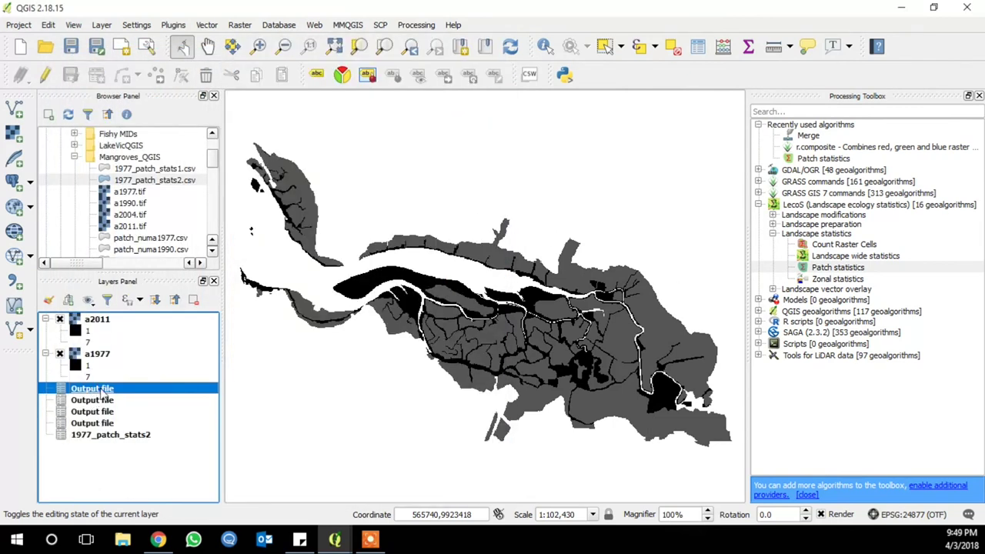
shift+click(104, 424)
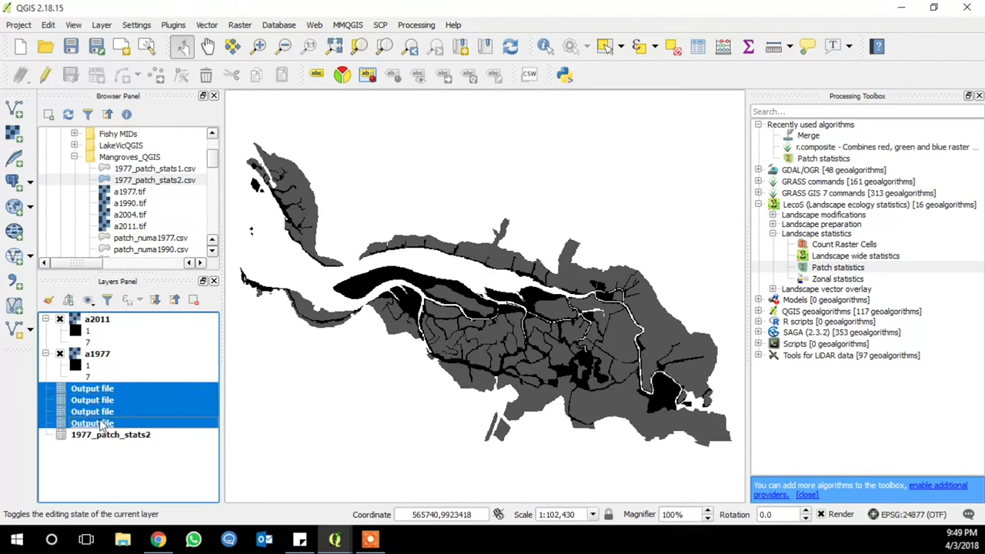
right_click(104, 424)
click(132, 251)
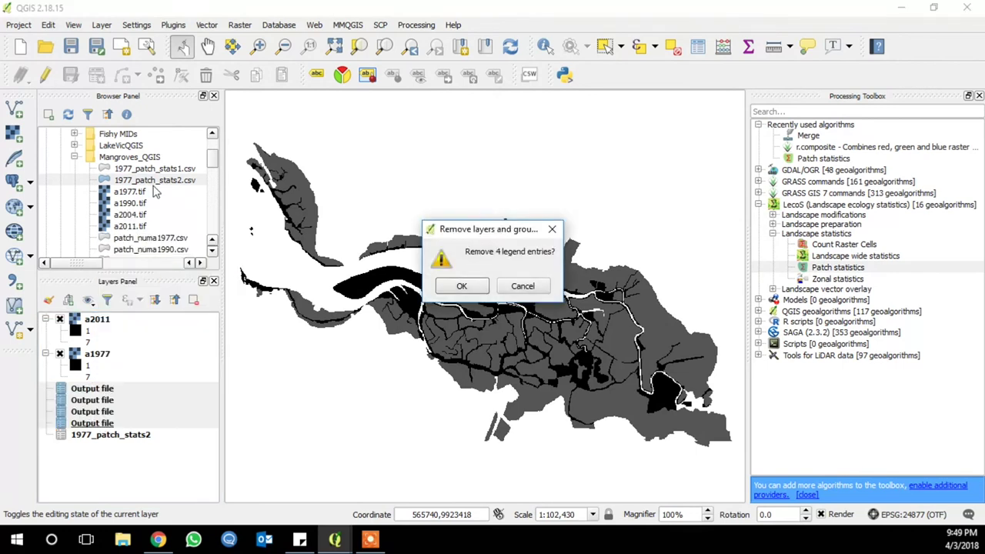
click(216, 162)
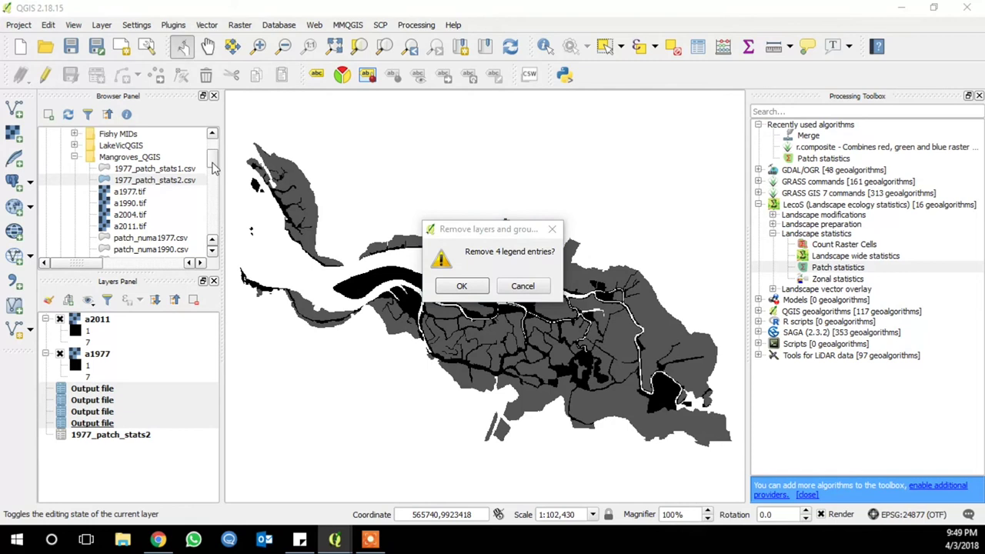
click(462, 286)
click(212, 251)
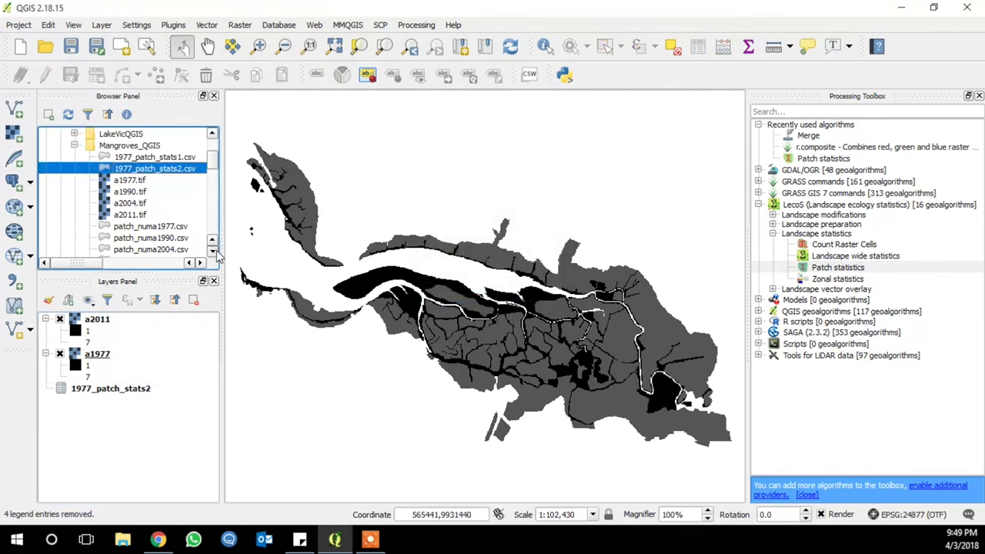
Add patch_numa1977, 1990, 2004 and 2011 CSVs from the Browser as layers
click(215, 251)
click(214, 252)
click(164, 204)
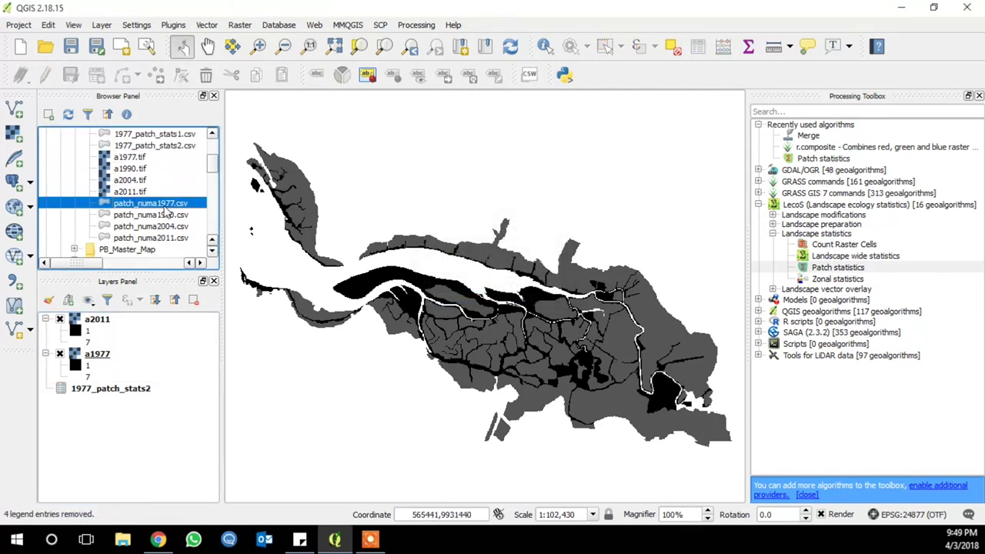
shift+click(171, 238)
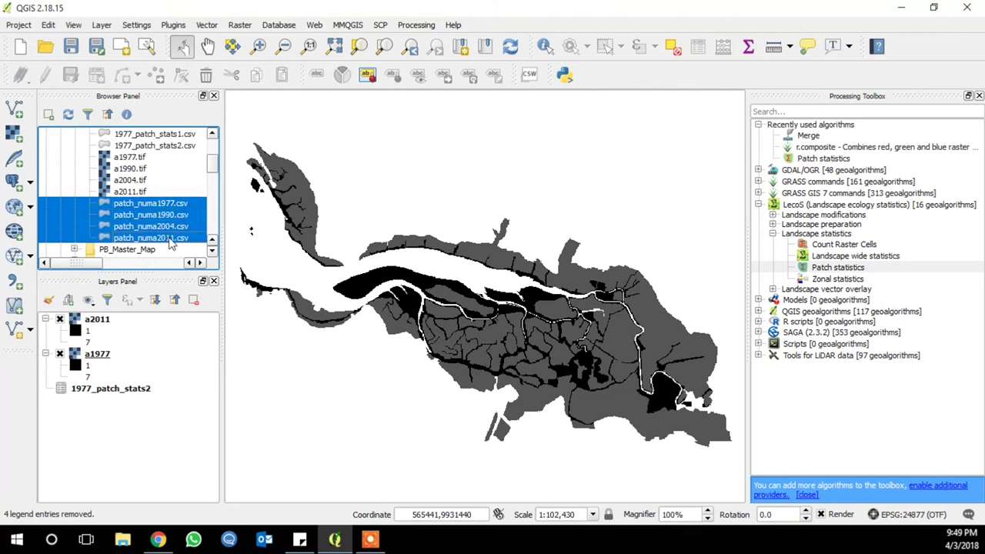
drag(171, 228, 83, 376)
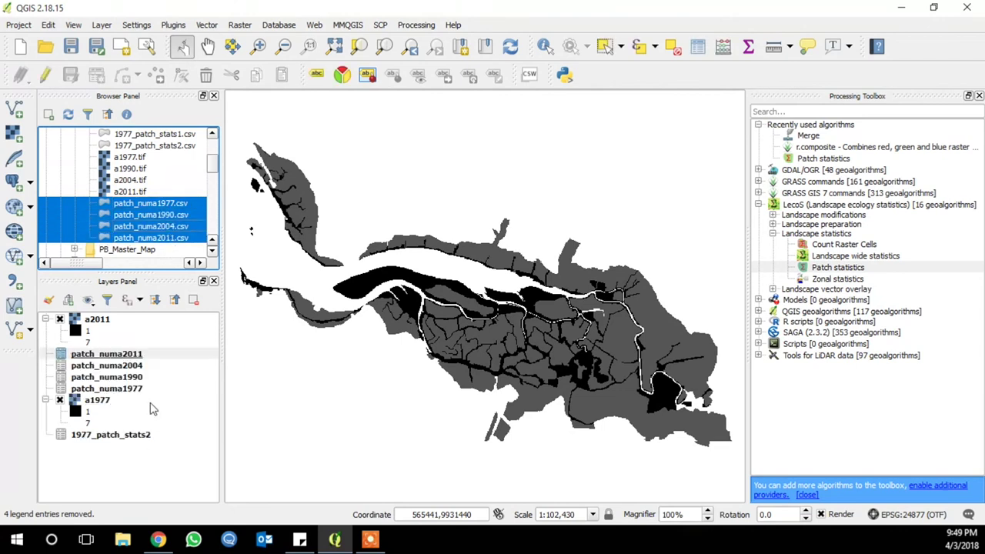
click(136, 389)
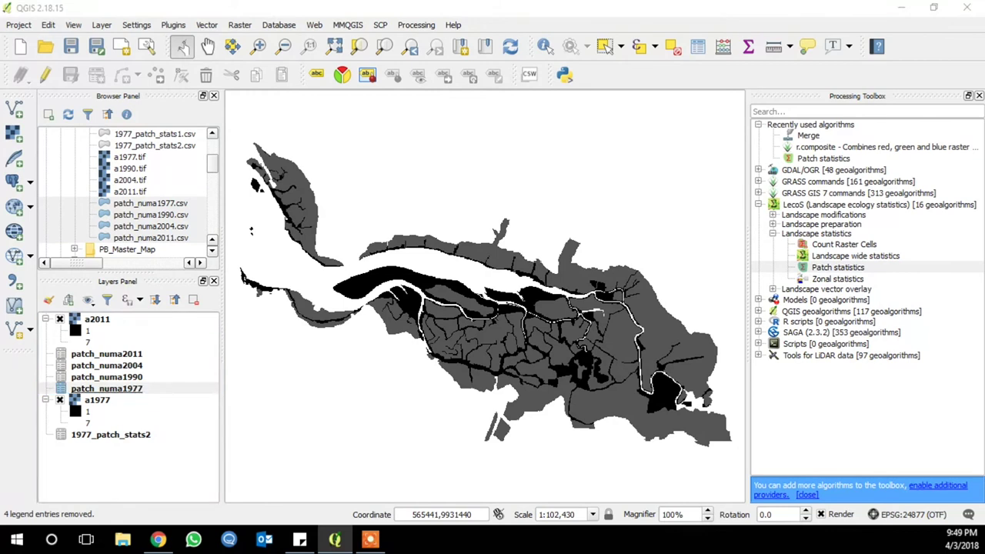
Open and compare the patch_numa1977 and patch_numa1990 attribute tables, showing 5 and 71 patches
right_click(168, 394)
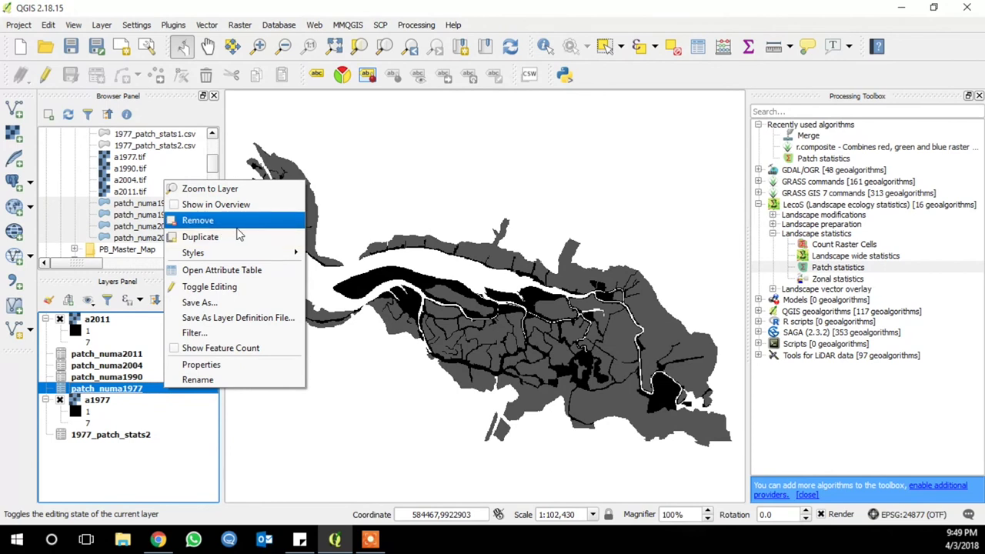
click(227, 270)
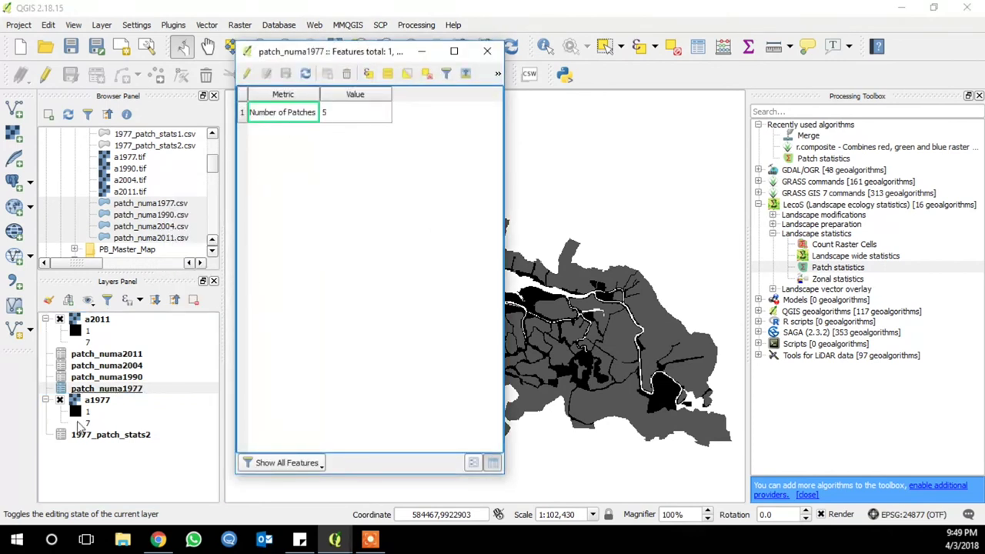
click(109, 380)
right_click(120, 383)
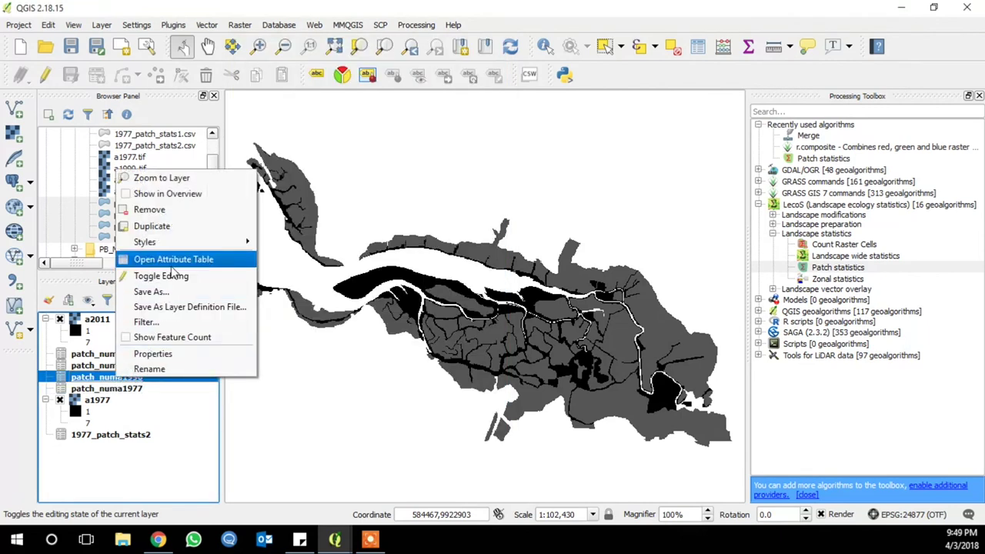
click(170, 260)
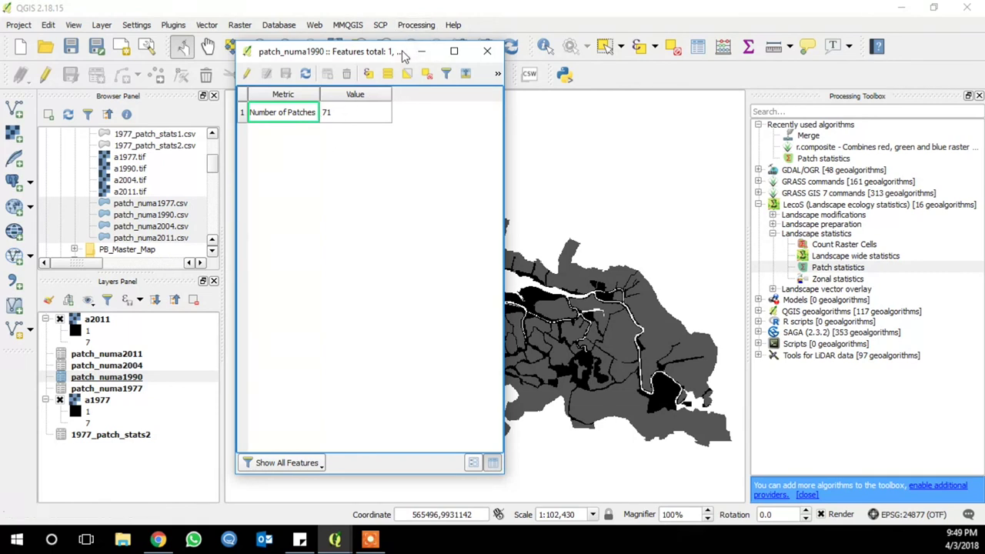
drag(411, 56, 450, 59)
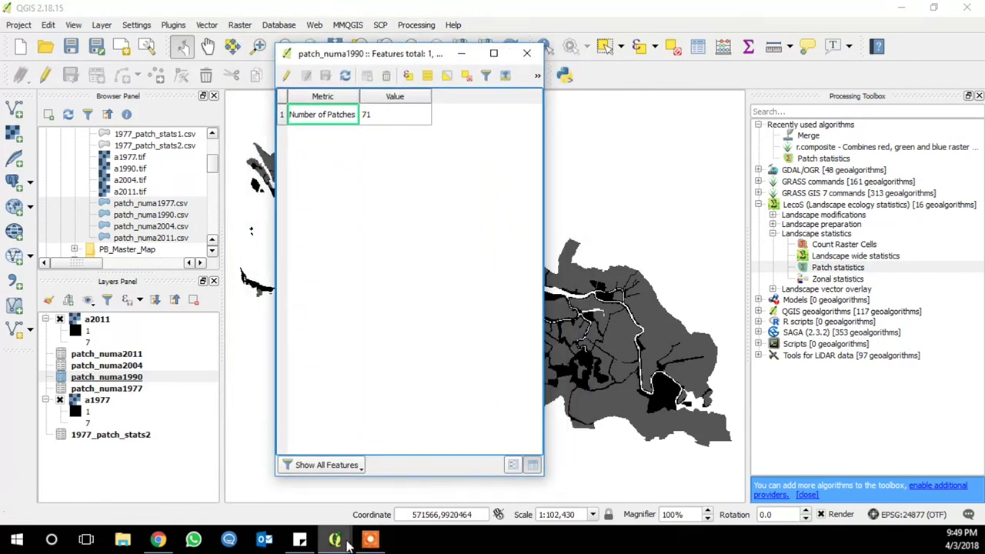
mouse_move(350, 542)
click(377, 477)
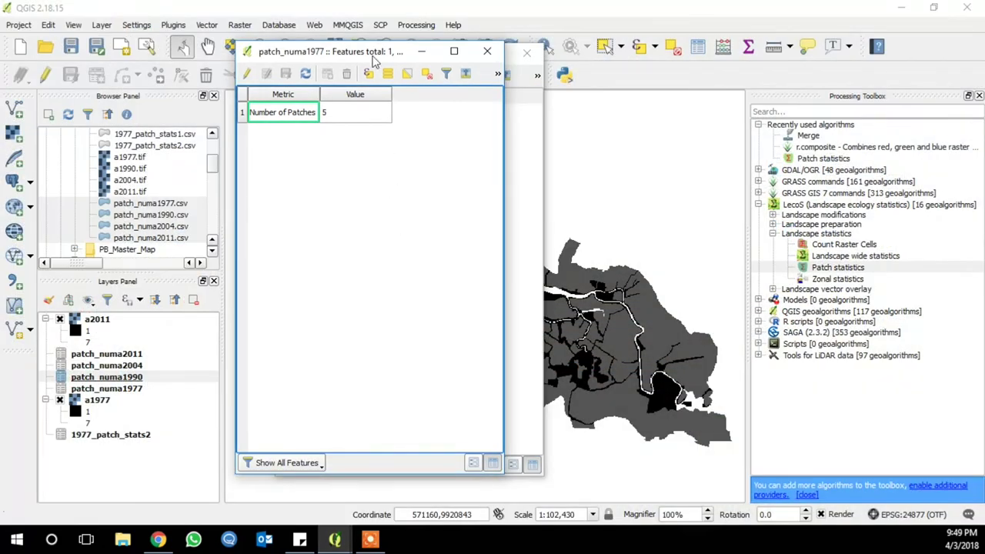
click(541, 157)
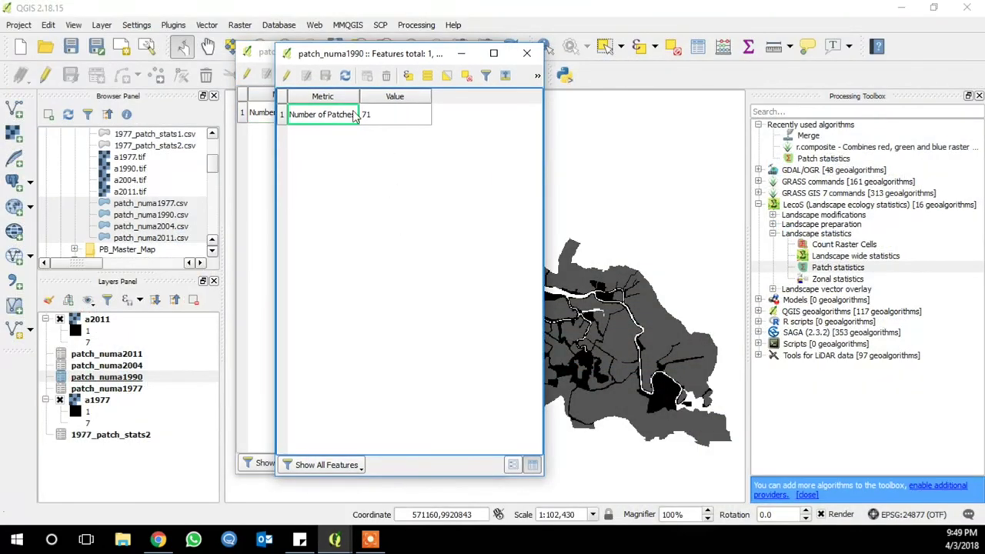
Open the patch_numa2004 attribute table, showing 34 patches, and move it off the map
click(128, 366)
right_click(128, 366)
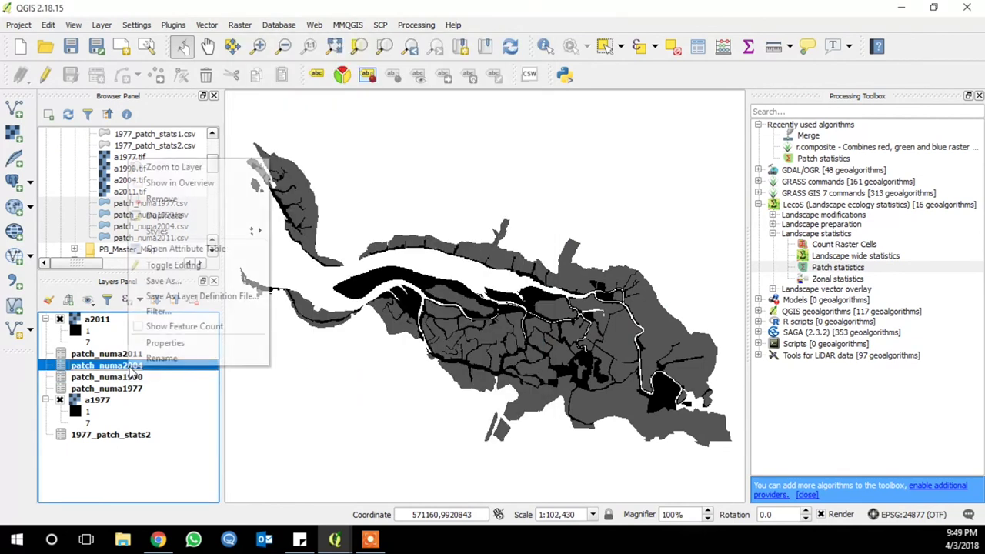
click(178, 249)
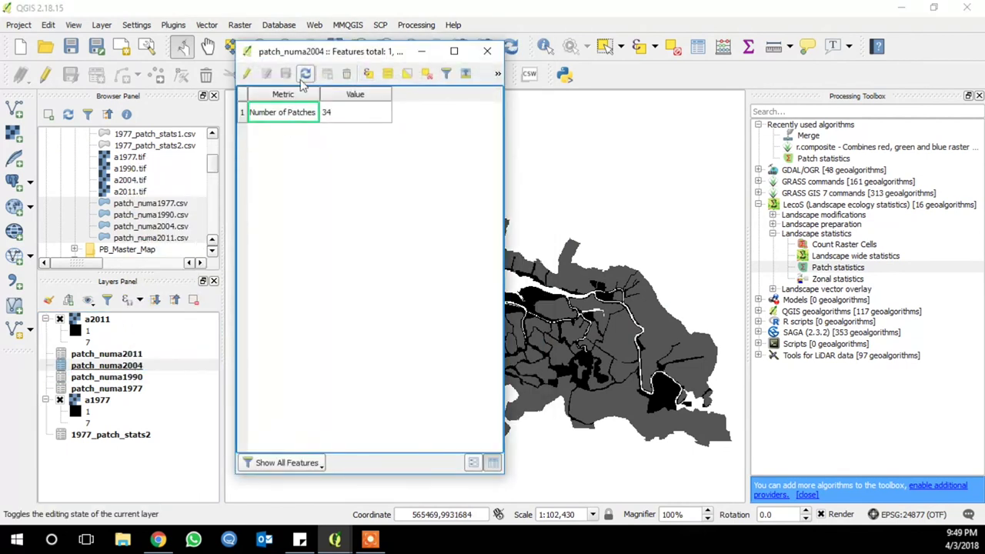
drag(350, 58, 391, 68)
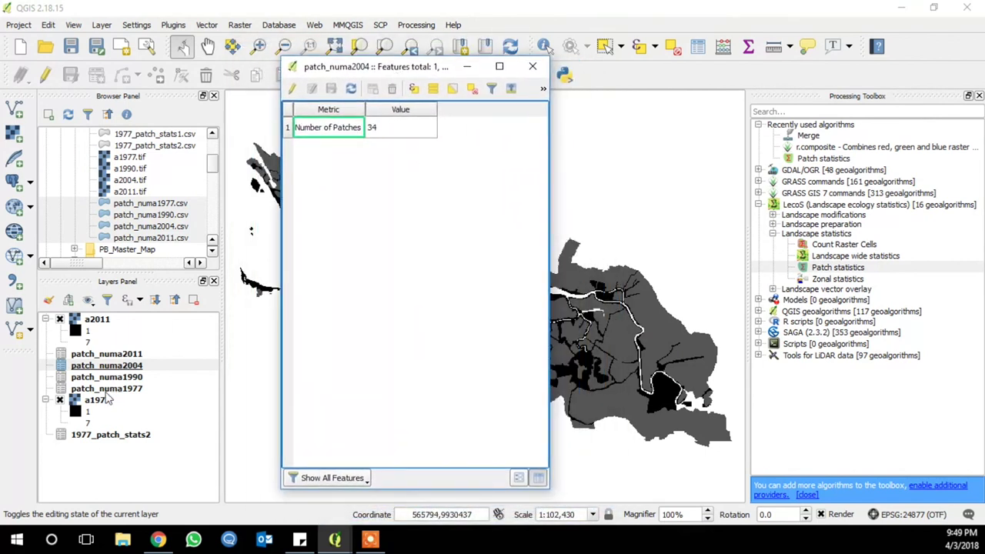
Close the 2004 table and add the a2004 and a1990 rasters above a1977
click(533, 66)
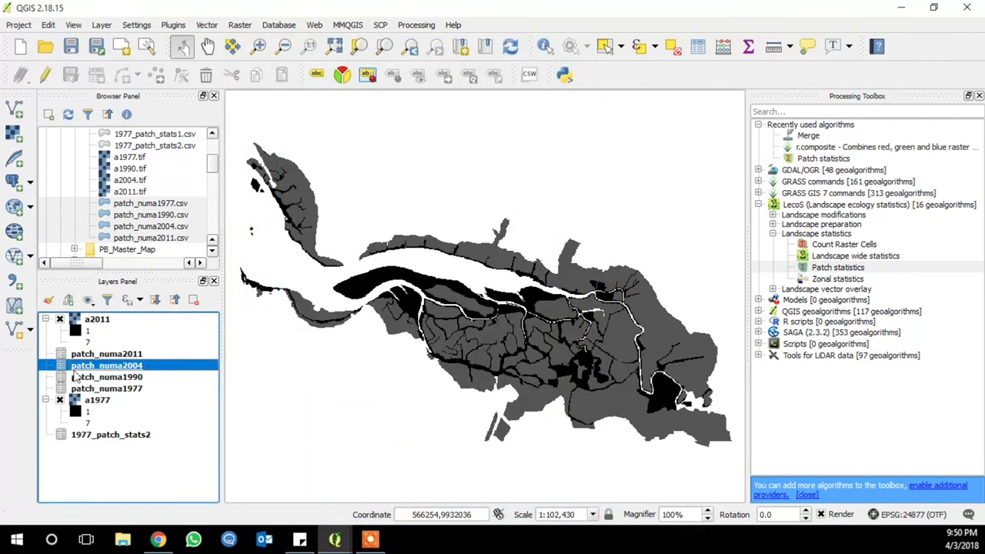
click(183, 402)
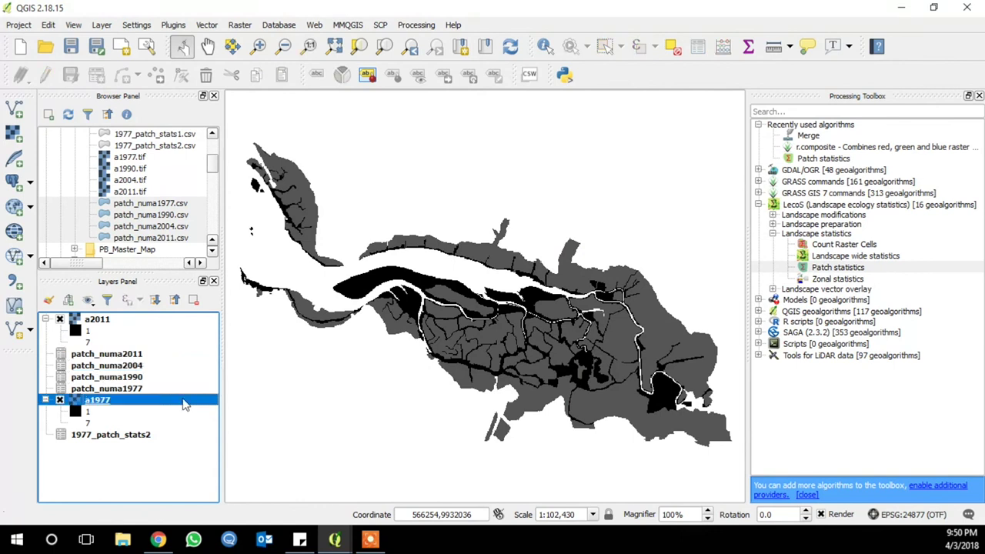
click(140, 181)
double_click(136, 182)
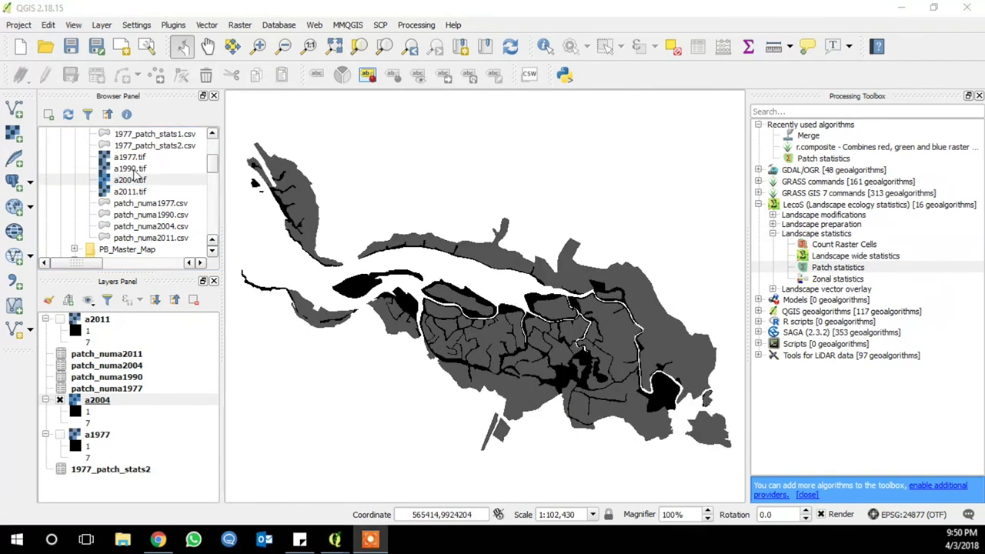
drag(134, 172, 77, 427)
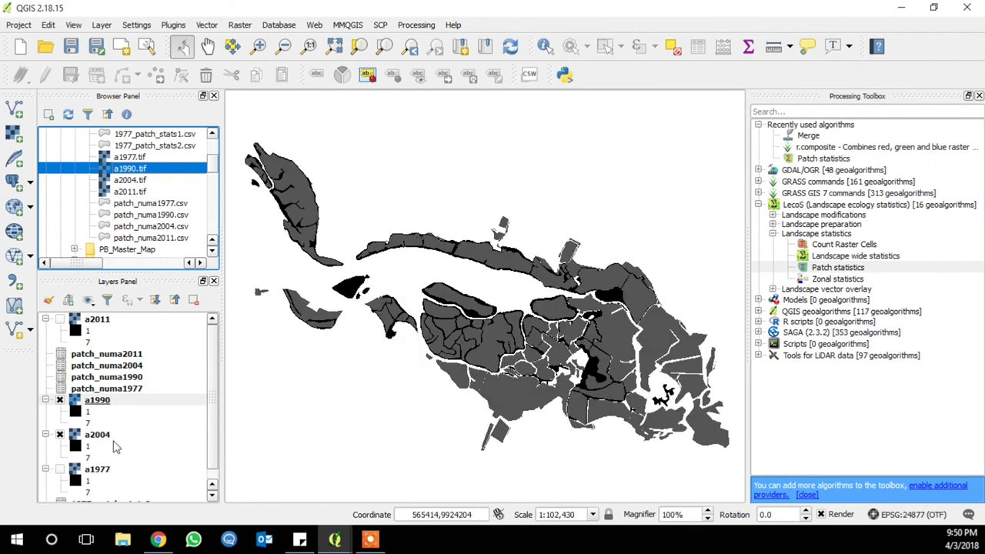
click(93, 399)
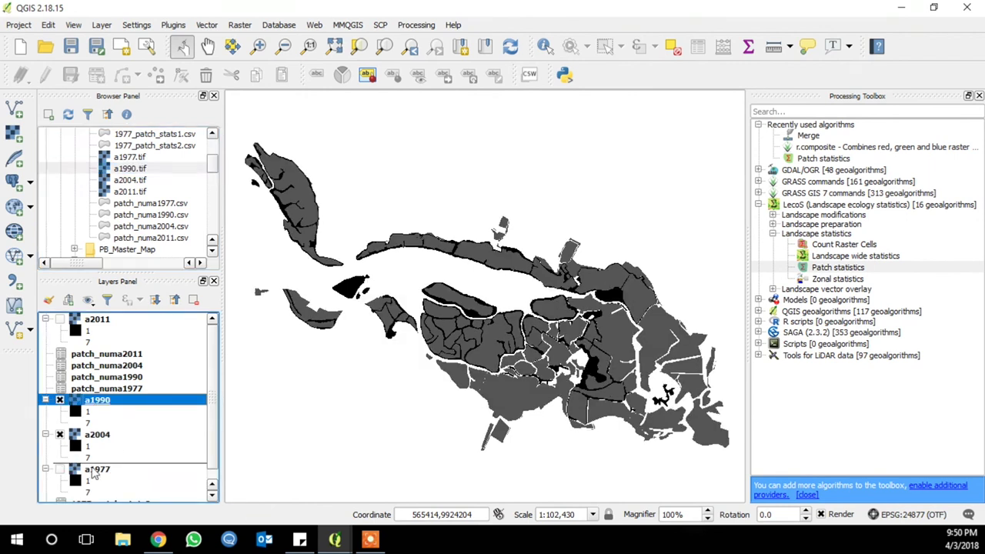
Place a1990 below a2004, then toggle a2004 and a1990 to compare patterns, ending with a2004 on
drag(93, 475, 94, 470)
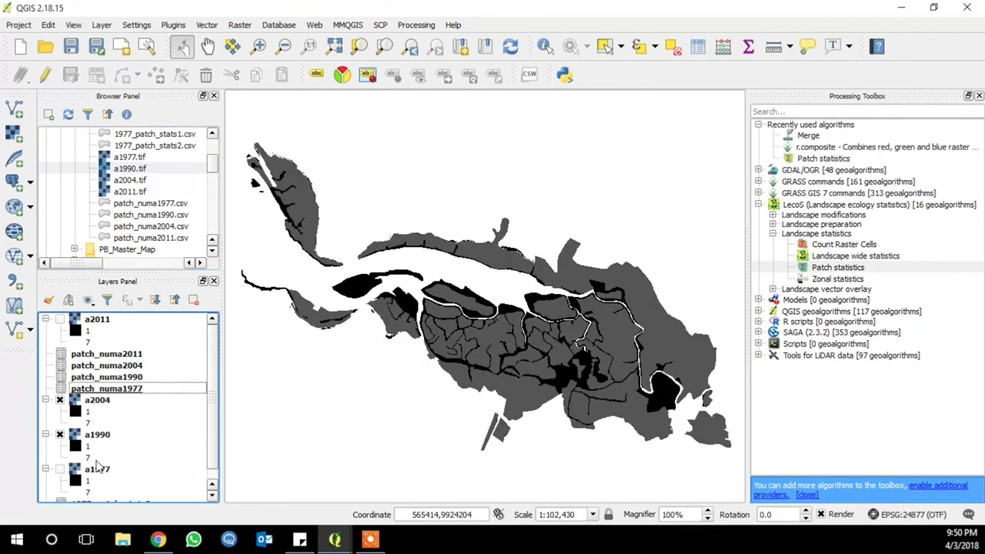
click(60, 400)
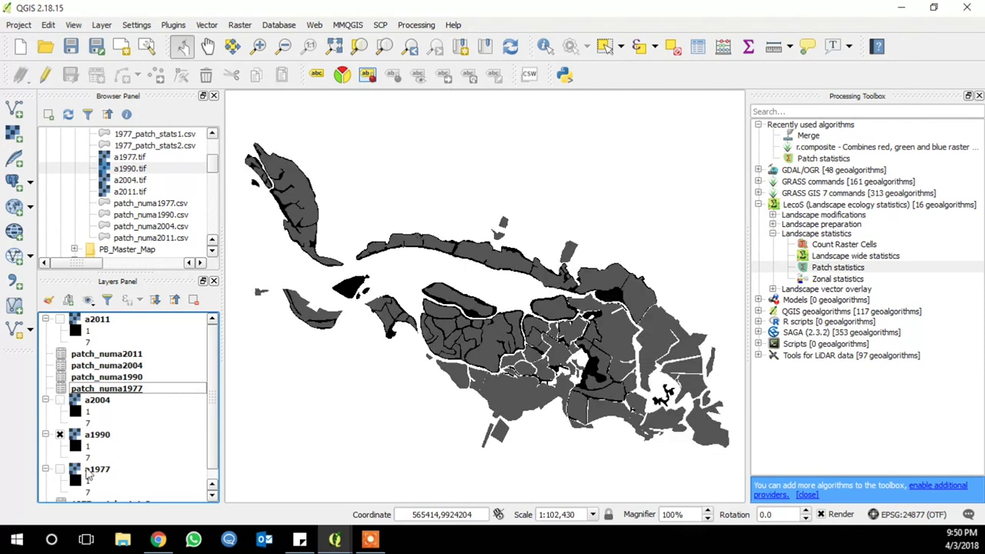
click(60, 401)
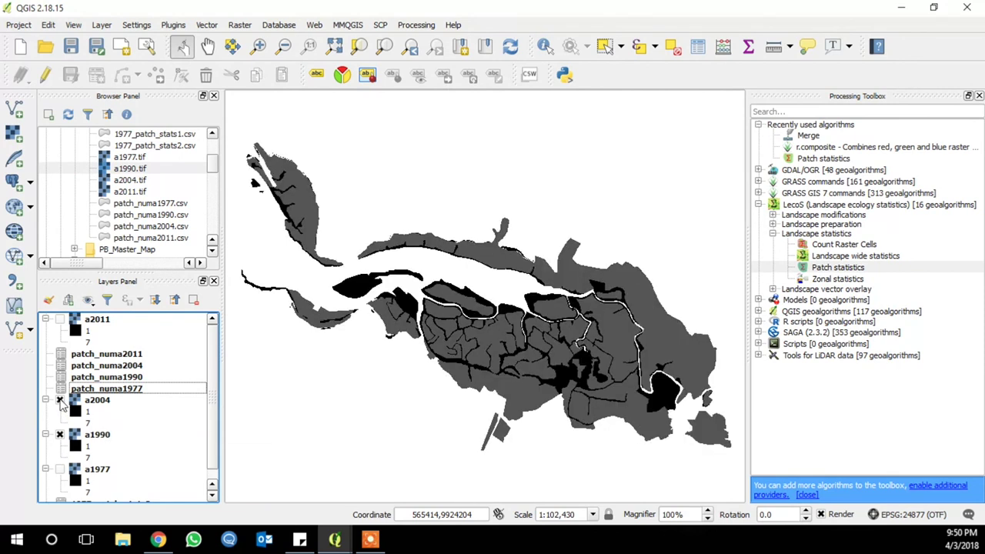
click(60, 401)
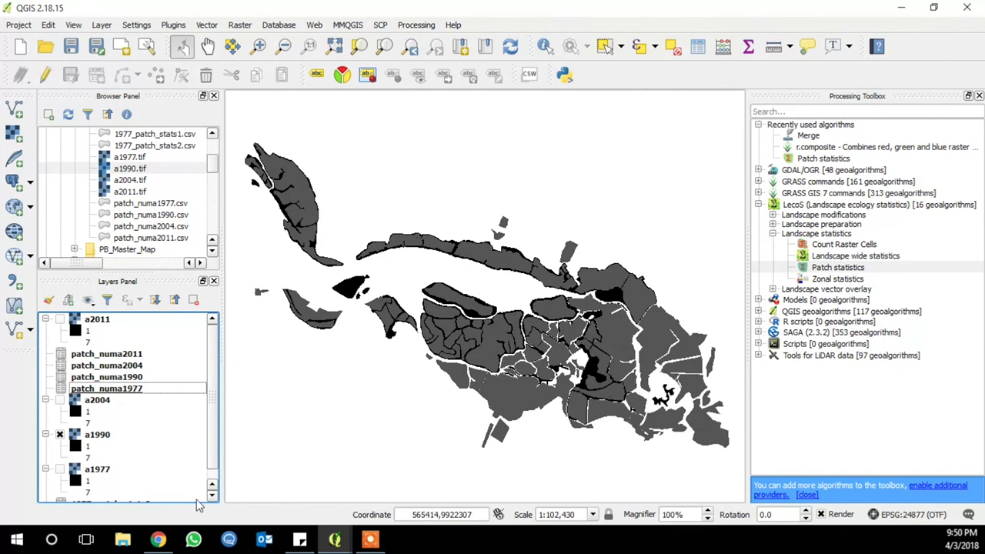
click(60, 401)
click(60, 401)
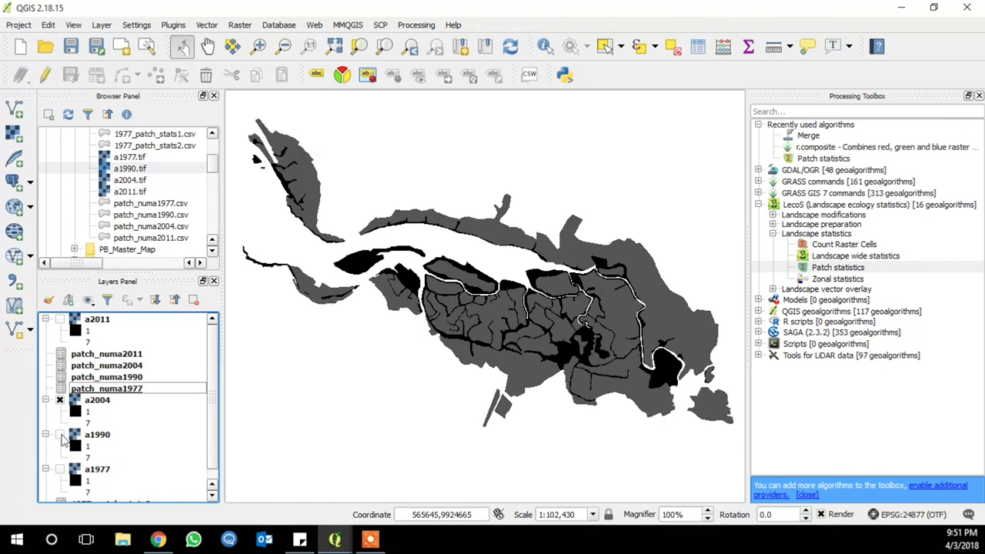
click(60, 435)
click(60, 400)
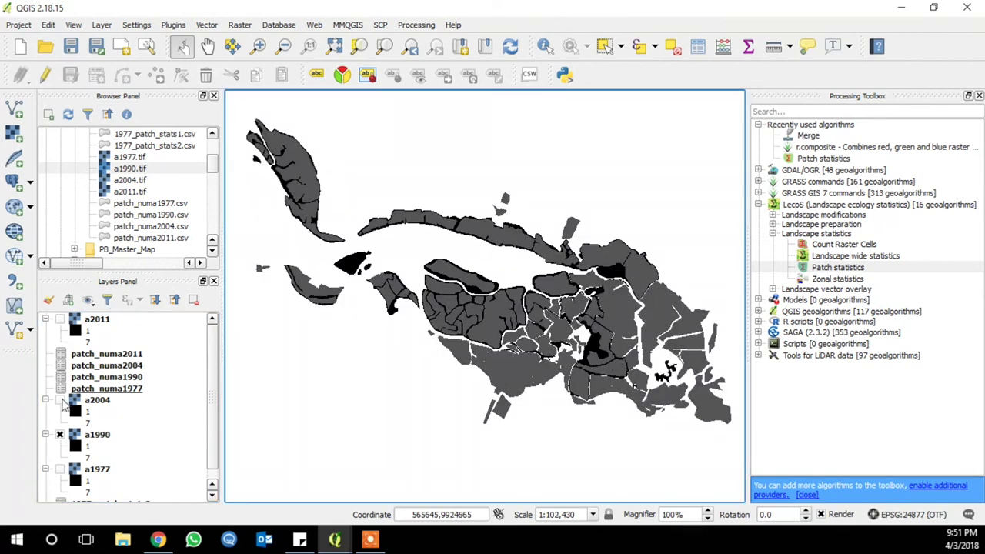
click(65, 407)
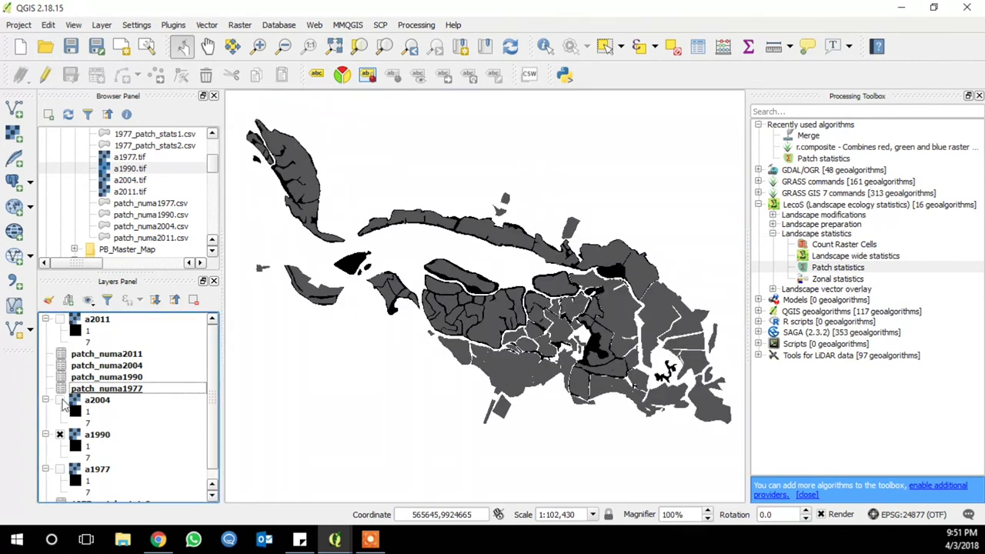
click(60, 400)
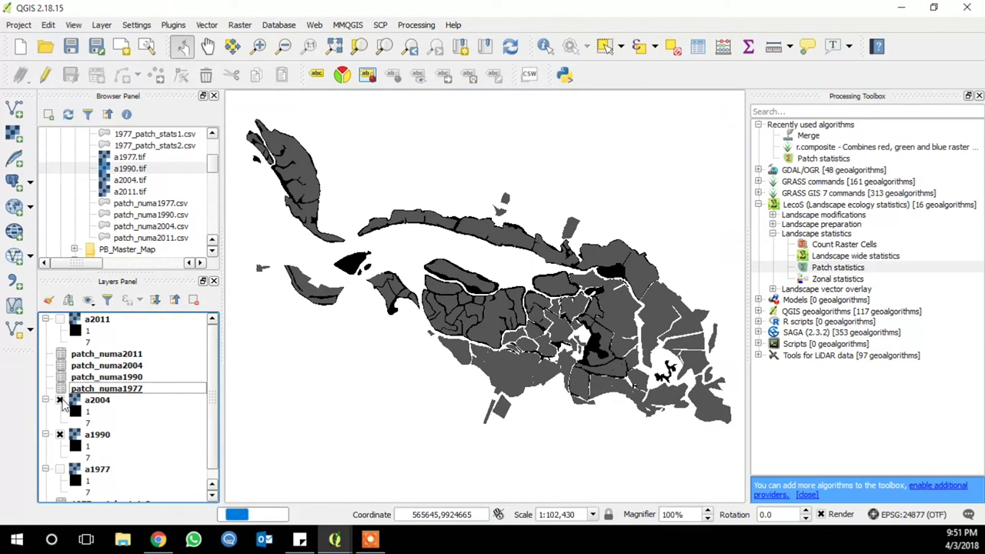